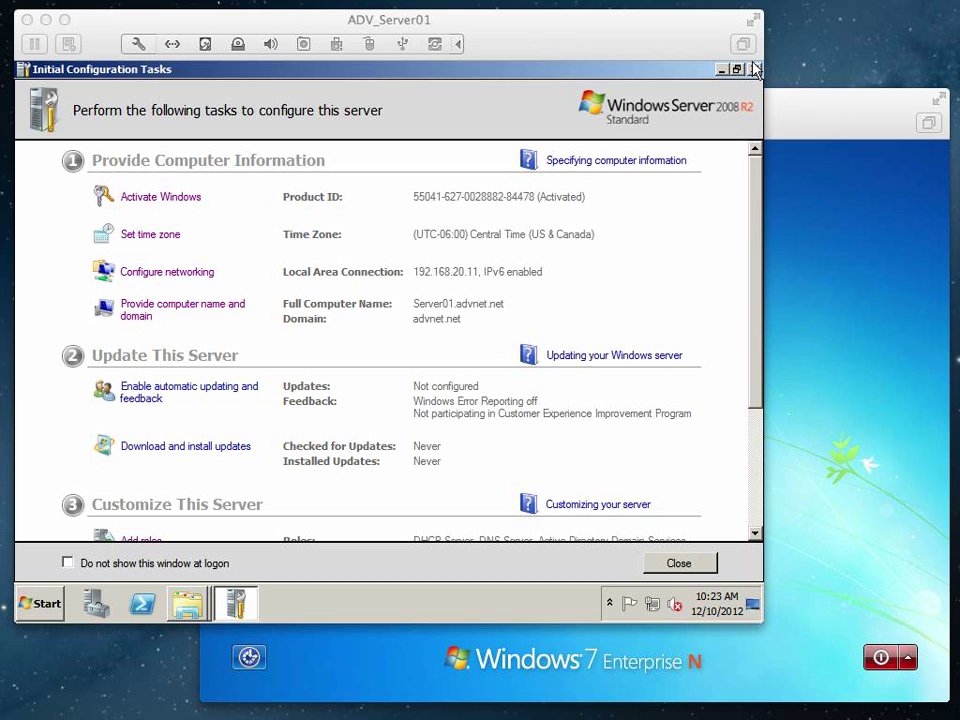
# - Switch to Terminal, run sudo kill -15 `sudo cat /var/run/vmnet-dhcpd-vmnet1.pid` with the administrator password, and close the window
pyautogui.press('super+Tab')
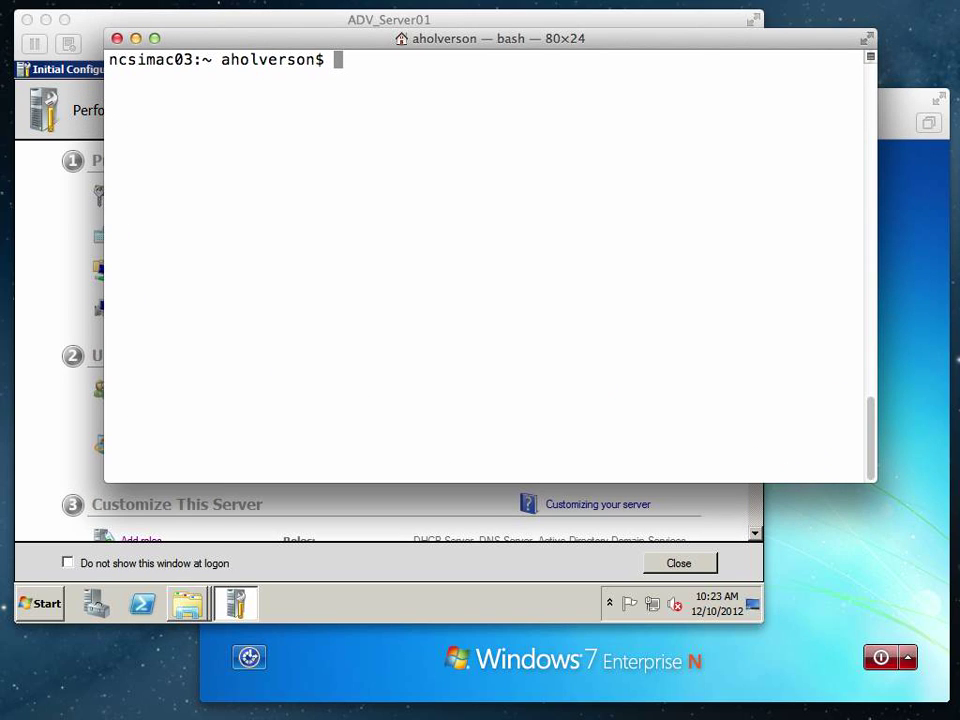
pyautogui.write('sudo kill -15 `sudo cat /var/run/vmnet-dhcpd-vmnet1.pid`')
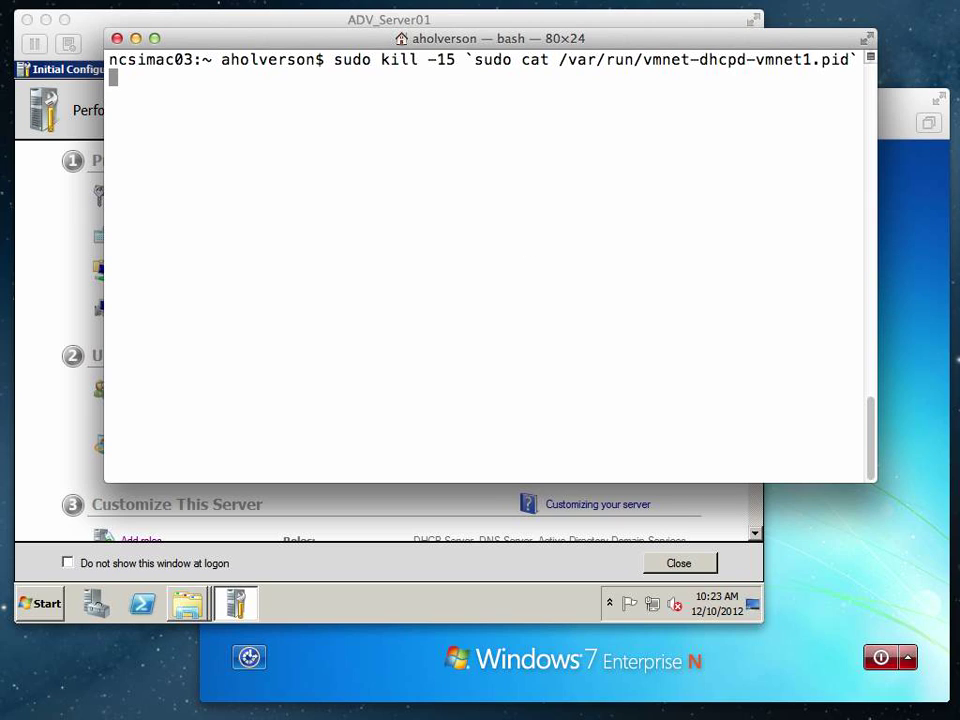
pyautogui.press('Return')
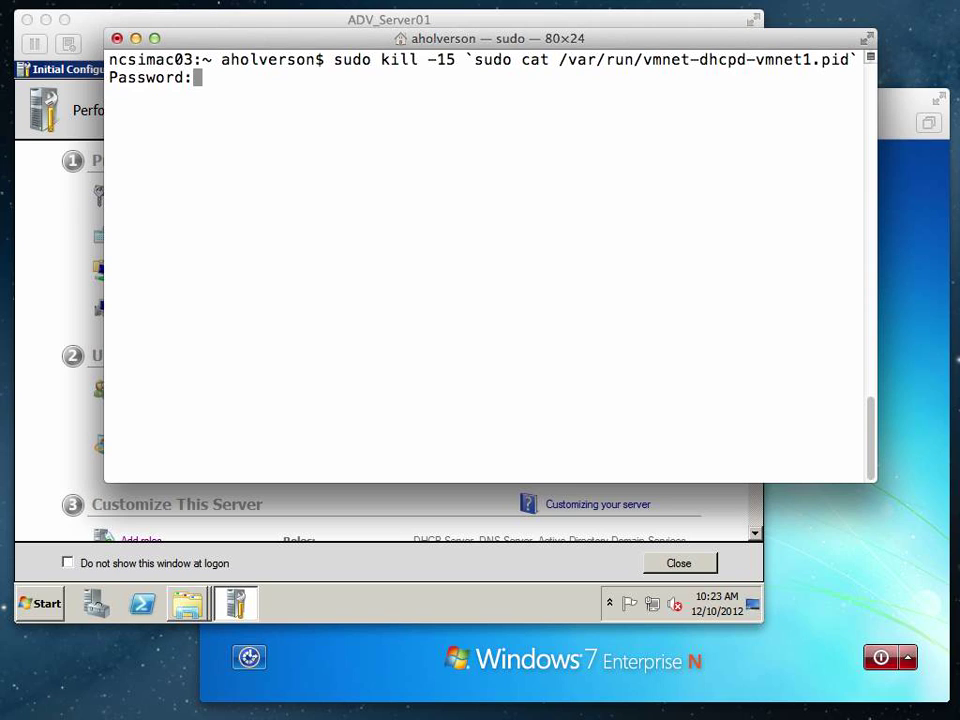
pyautogui.press('Return')
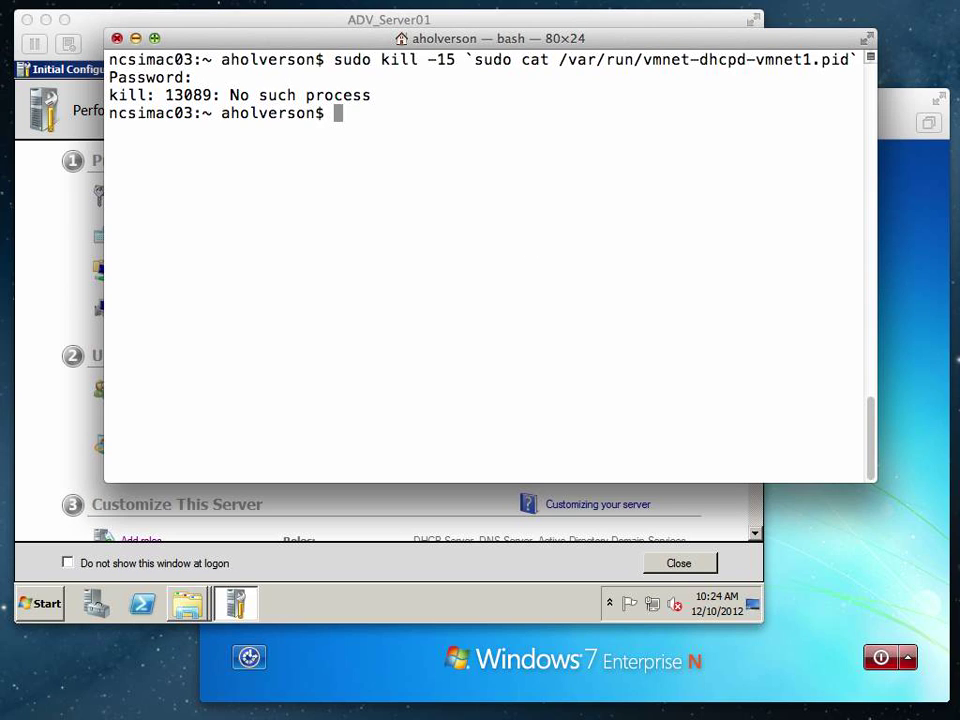
pyautogui.click(116, 38)
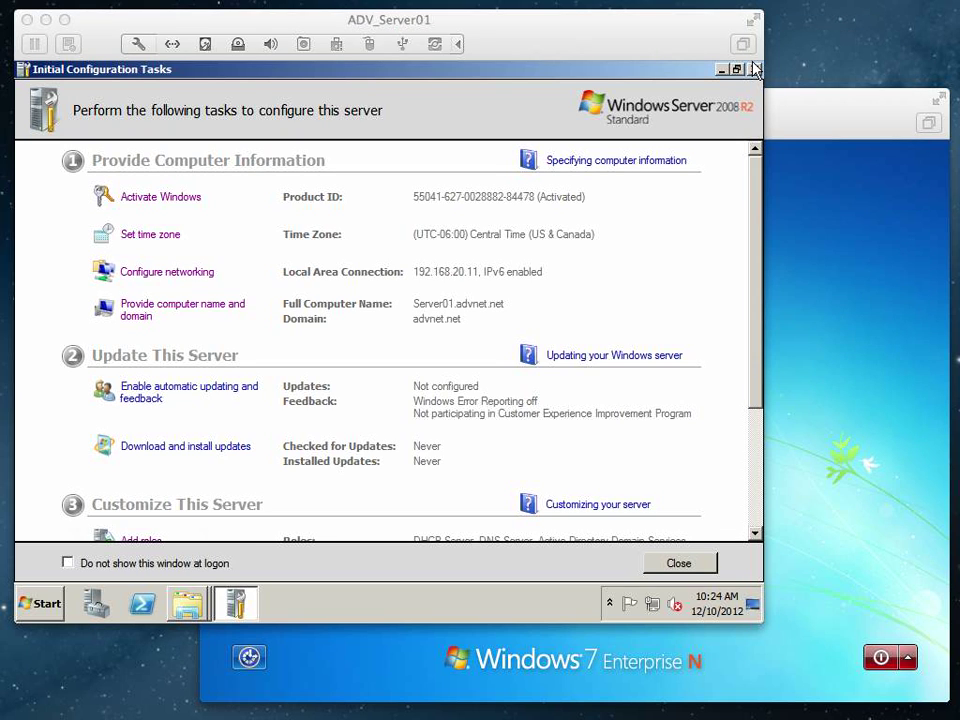
# - Examine the network path of the PRODUCTKEYS folder on studentshare and locate the Win2k8_Product_Key file in ADV_Server01
pyautogui.click(755, 68)
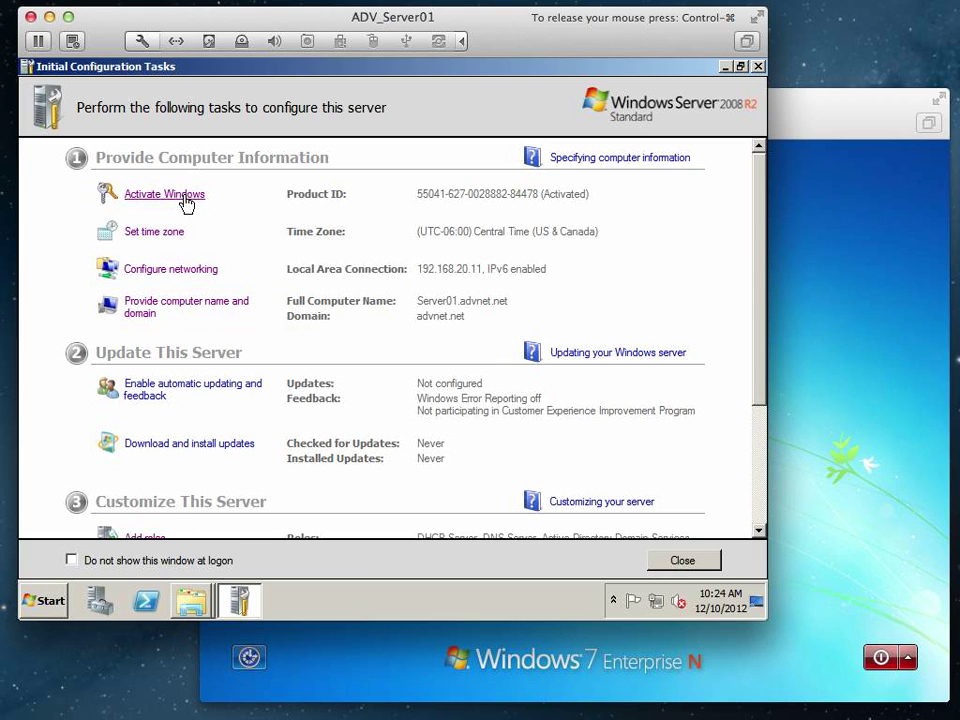
pyautogui.click(190, 604)
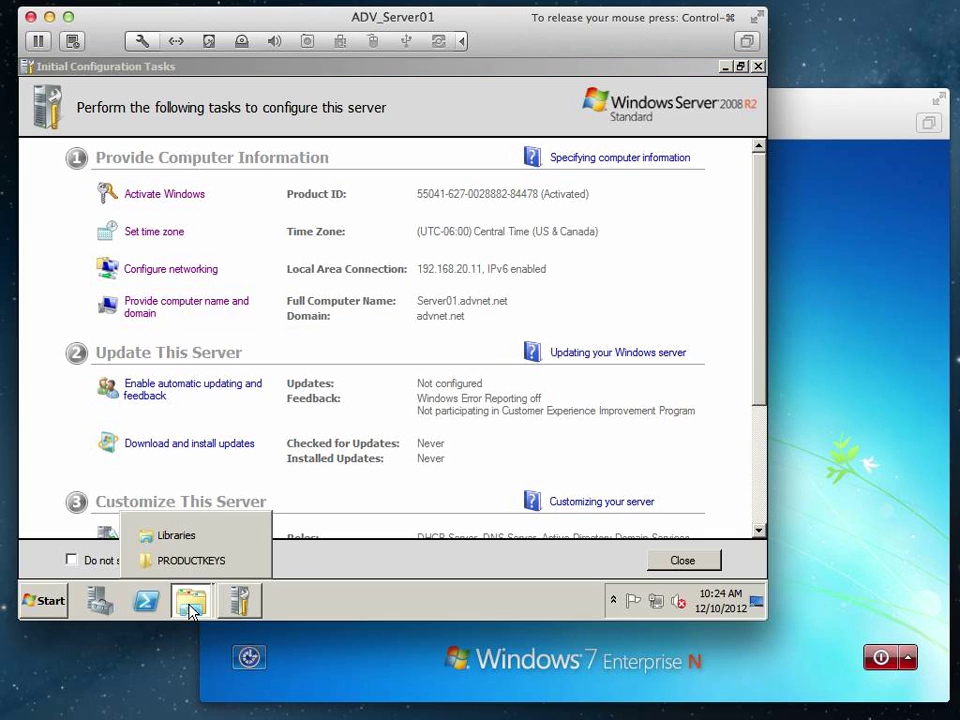
pyautogui.click(195, 562)
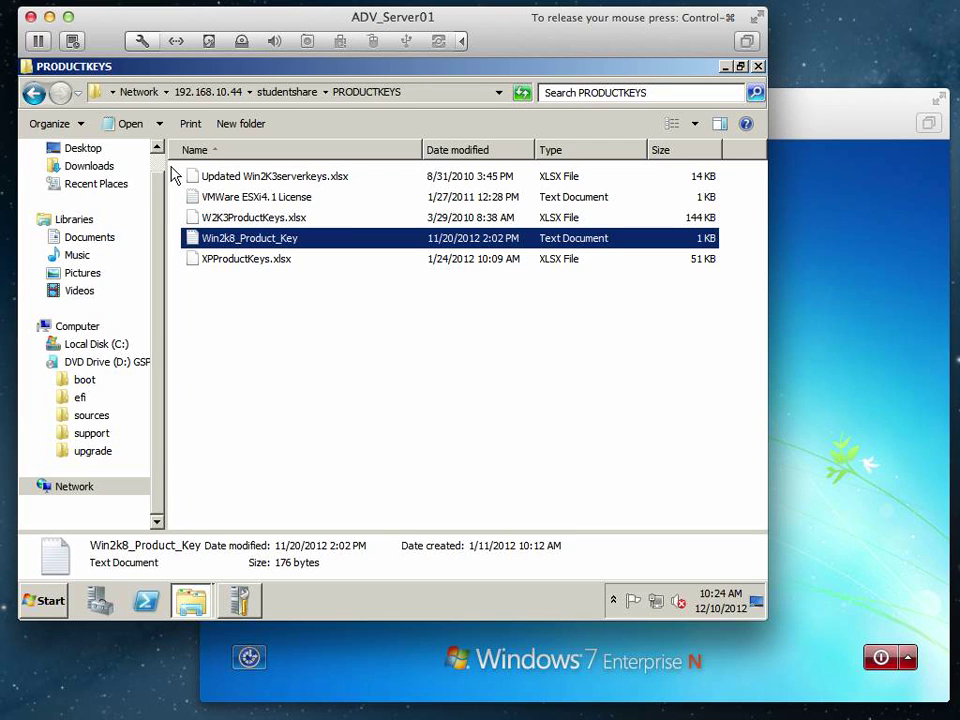
pyautogui.click(377, 94)
pyautogui.click(127, 94)
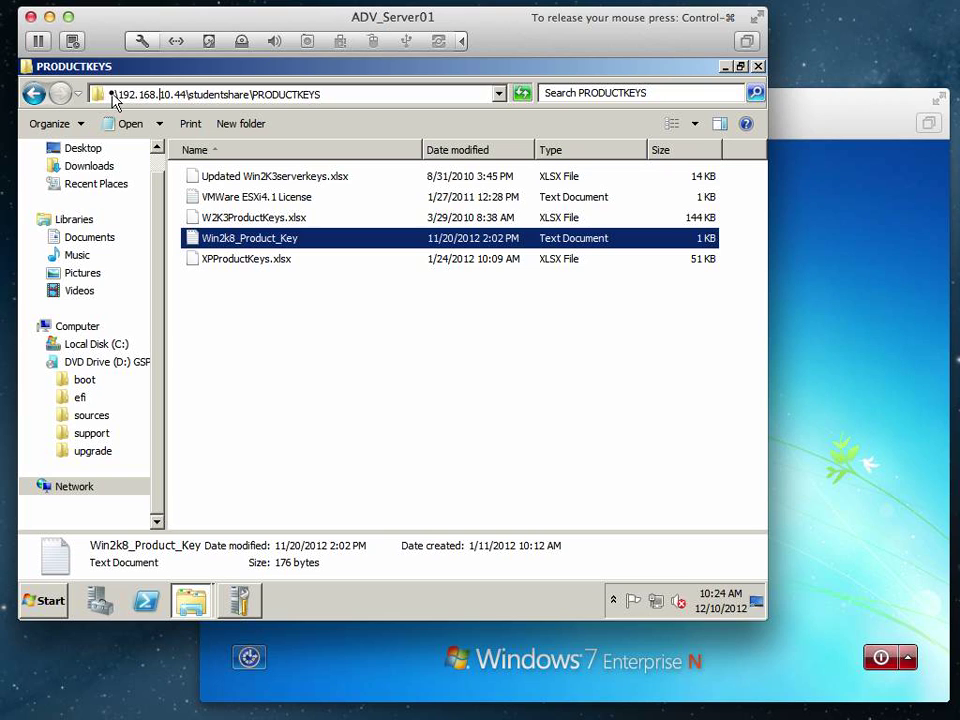
pyautogui.moveTo(112, 96); pyautogui.dragTo(133, 165)
pyautogui.click(80, 92)
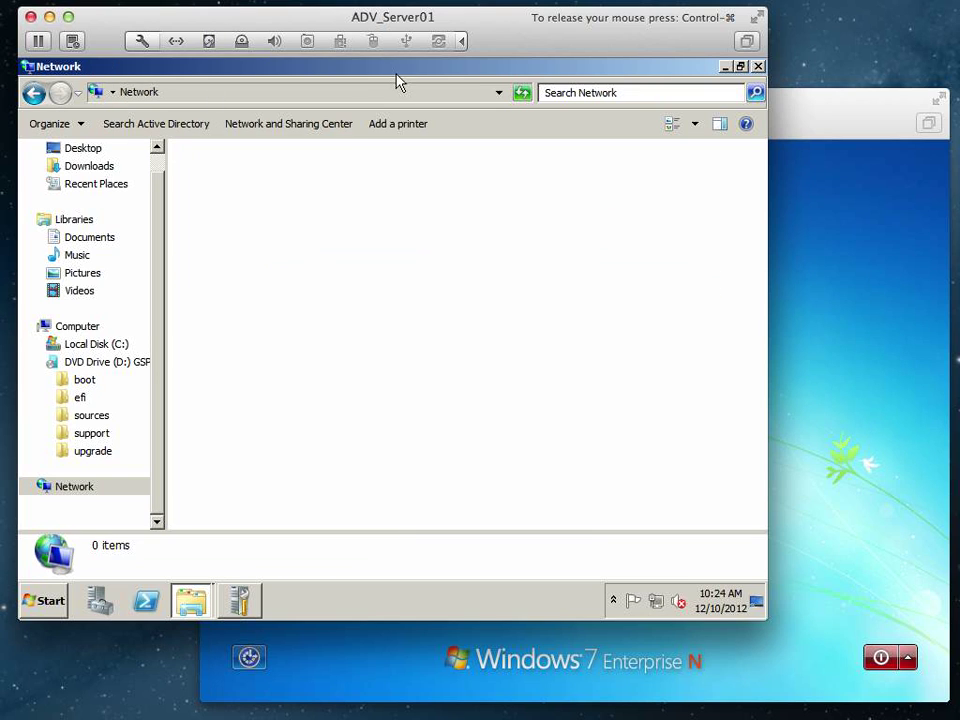
pyautogui.click(33, 93)
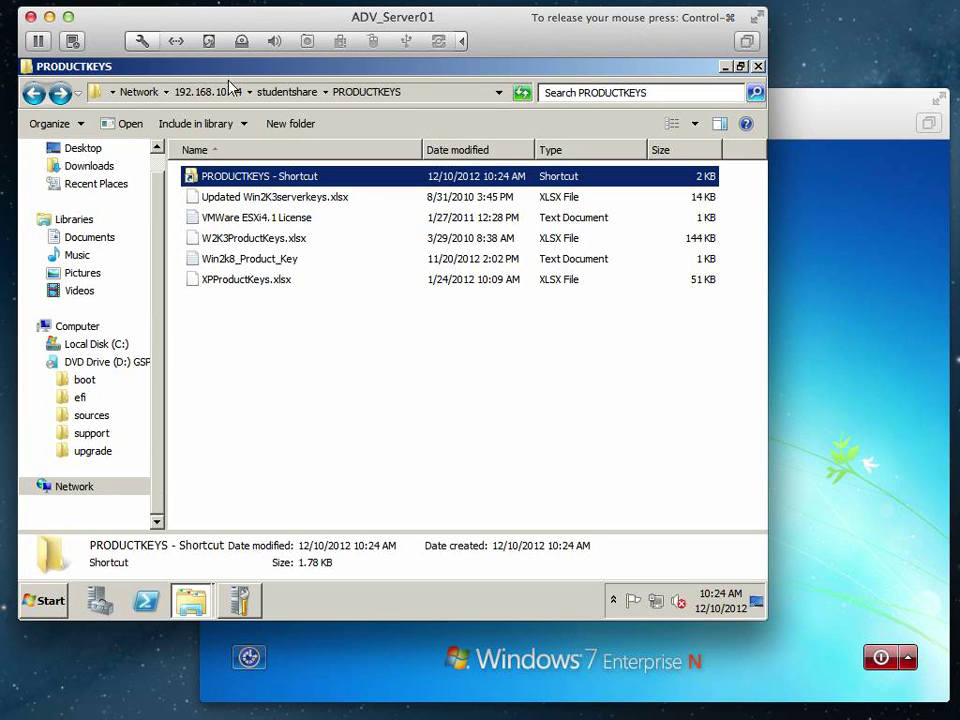
pyautogui.click(407, 92)
pyautogui.click(250, 95)
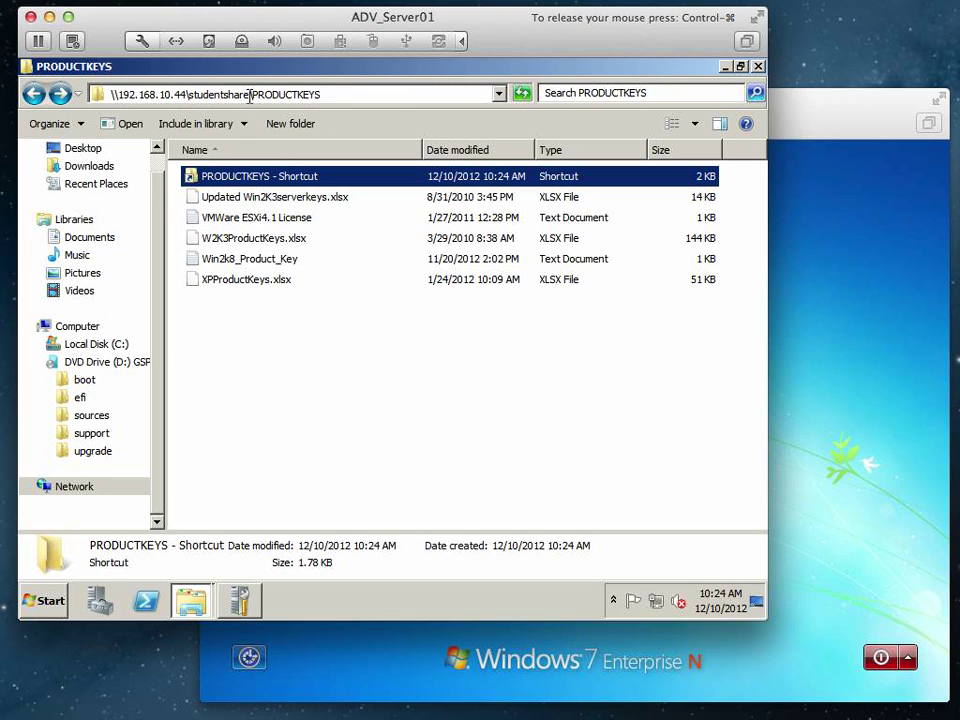
pyautogui.click(256, 244)
pyautogui.click(255, 260)
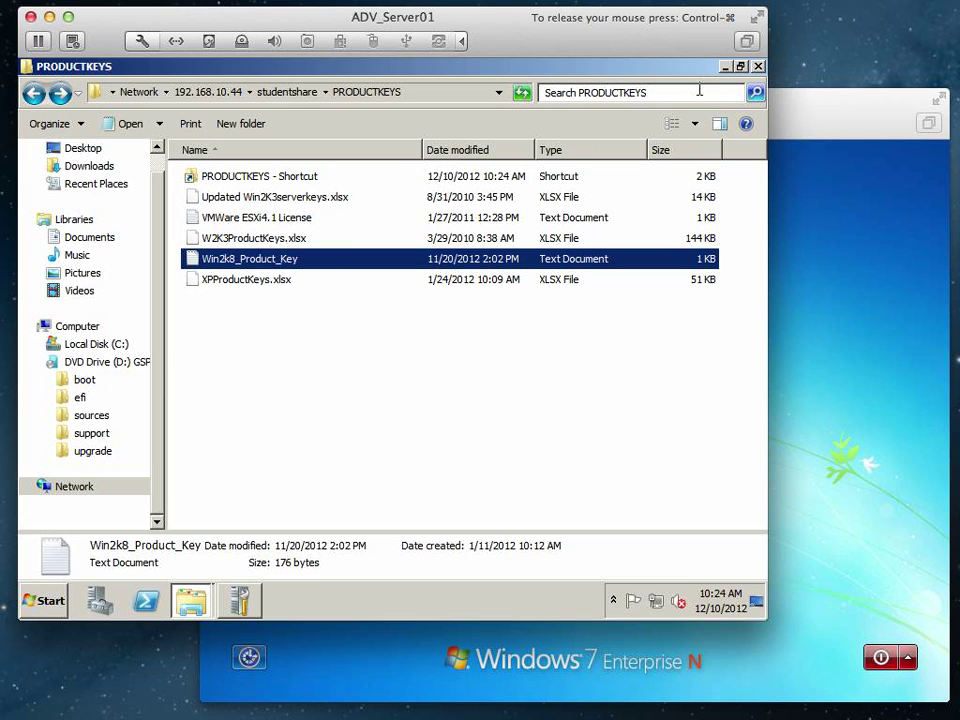
# - Close the PRODUCTKEYS folder and the Initial Configuration Tasks window to get to Server Manager
pyautogui.click(757, 66)
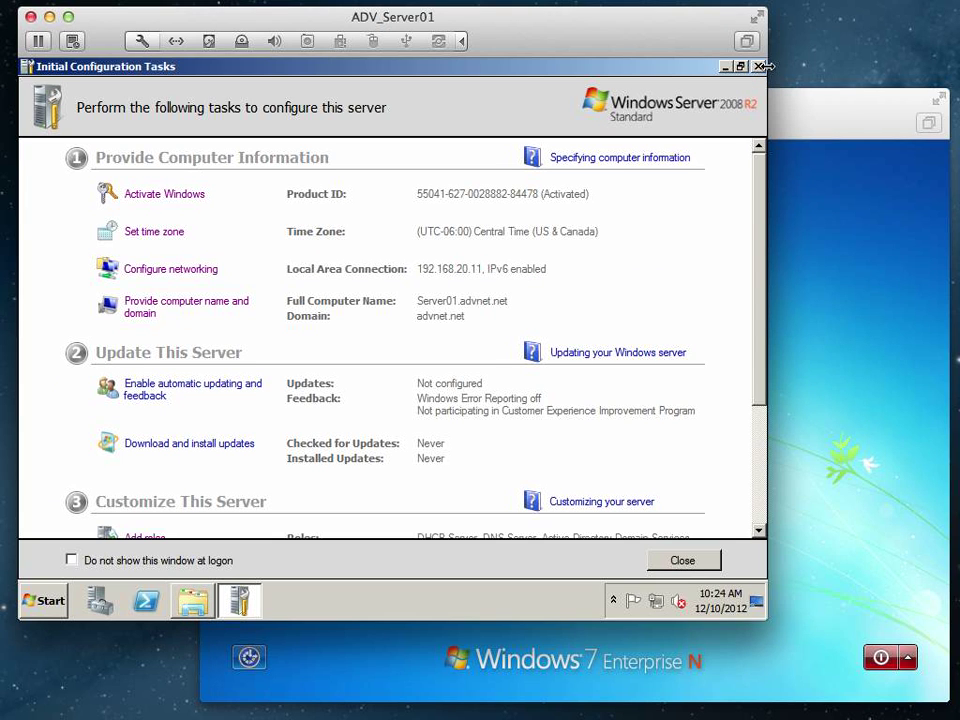
pyautogui.click(757, 66)
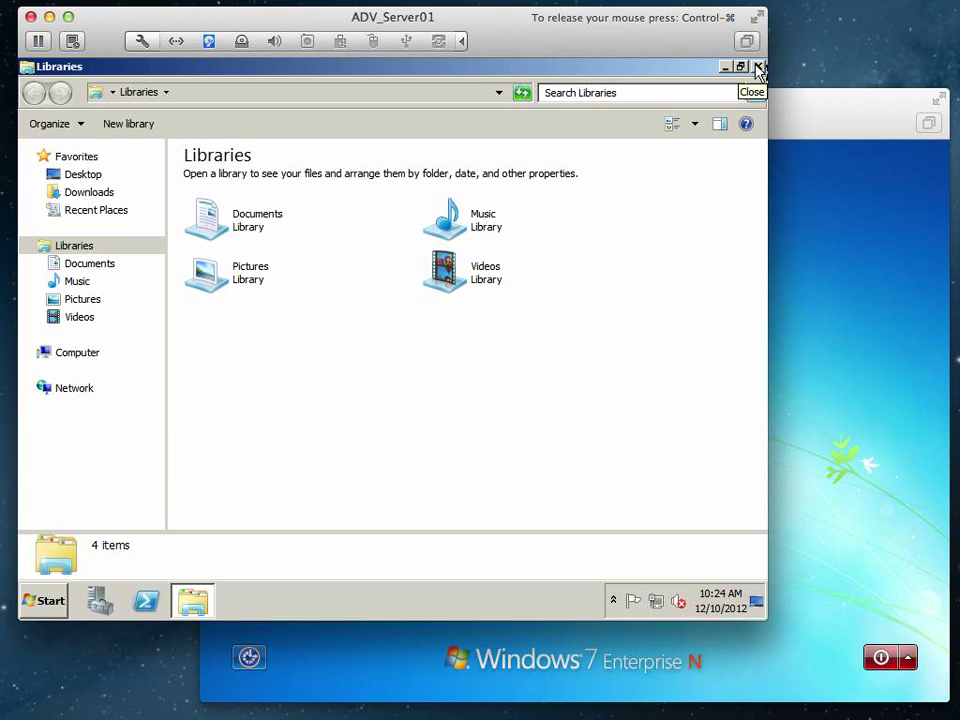
pyautogui.click(758, 68)
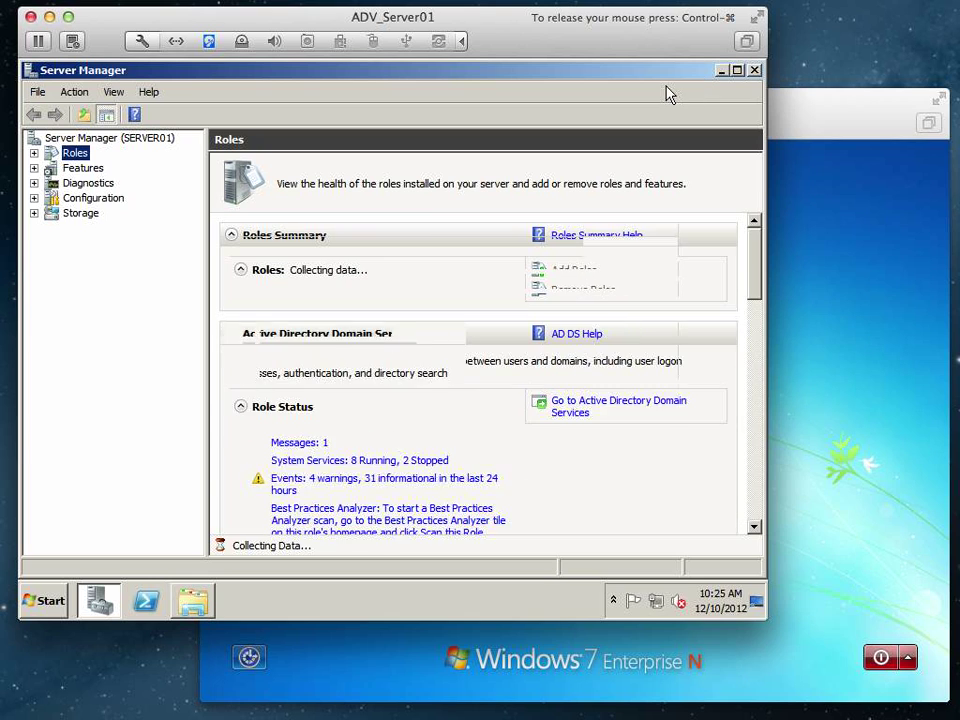
# - Check which disc image is connected to the virtual machine's CD/DVD drive
pyautogui.click(241, 40)
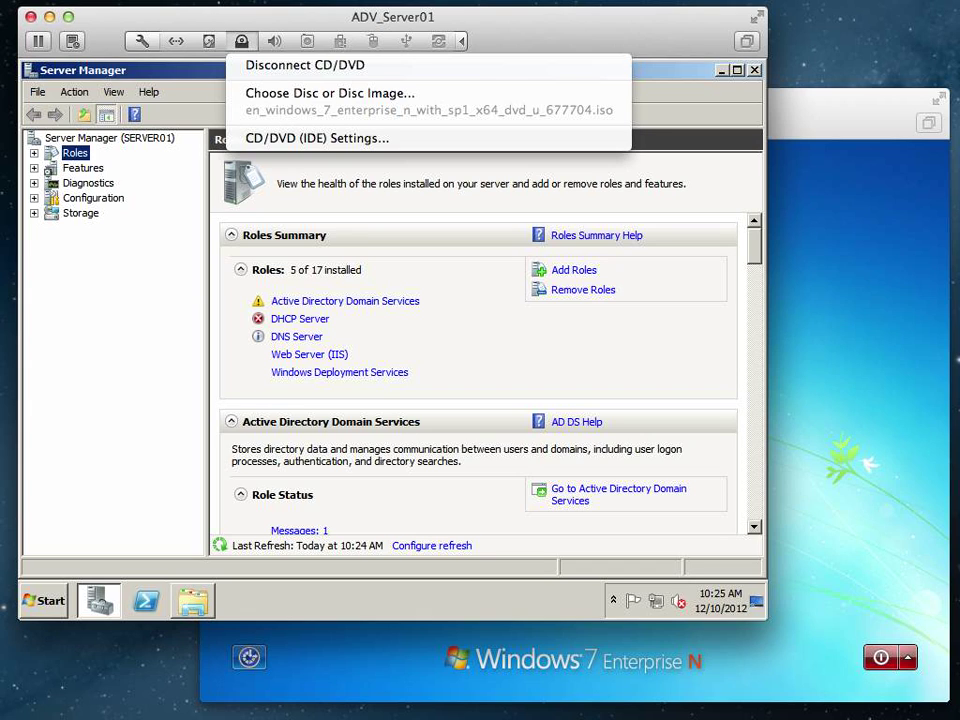
pyautogui.click(200, 78)
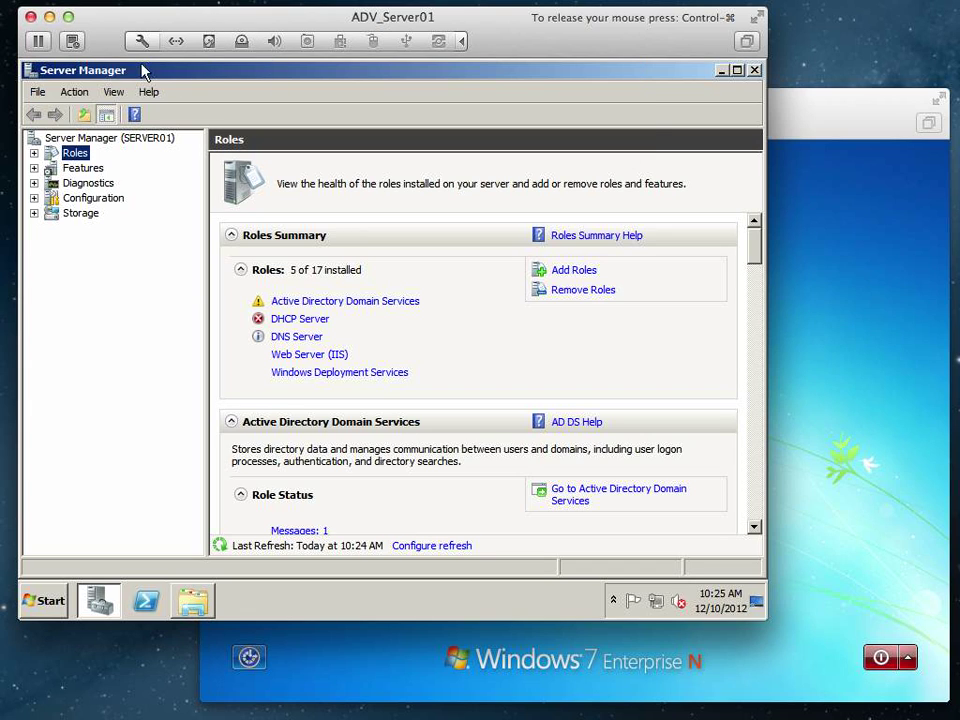
# - Start the configuration wizard for Server01.advnet.net under the Windows Deployment Services role
pyautogui.click(33, 153)
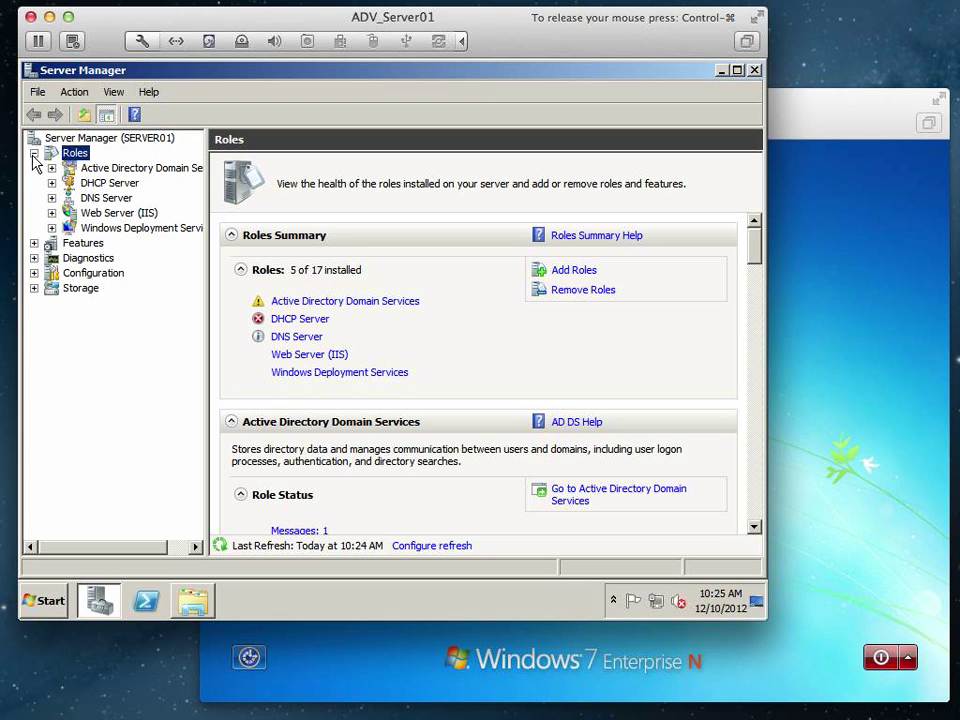
pyautogui.click(112, 229)
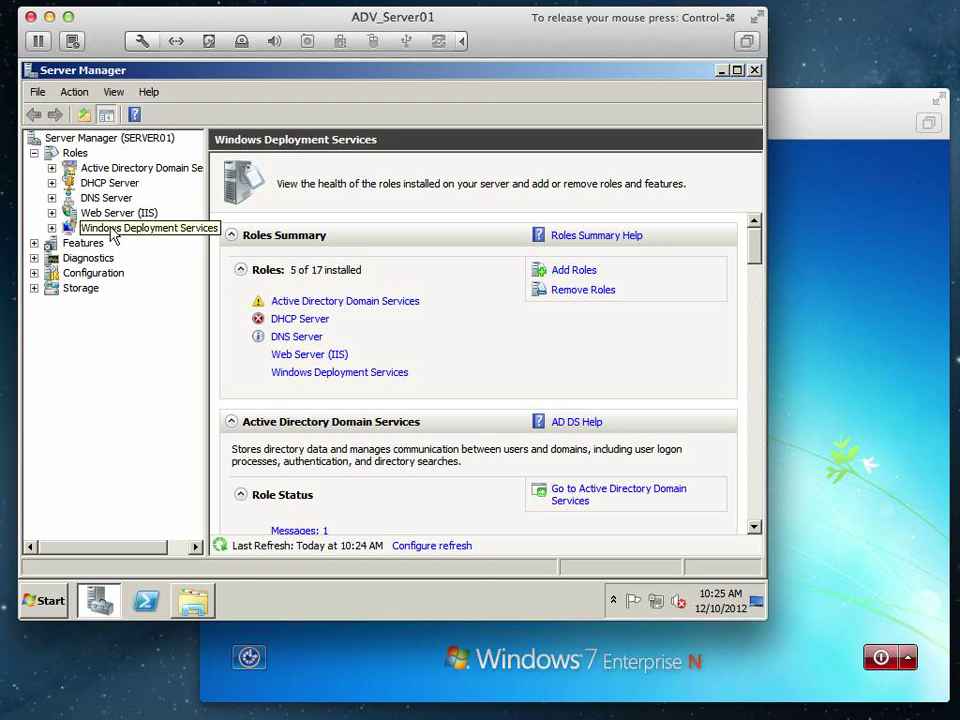
pyautogui.click(75, 153)
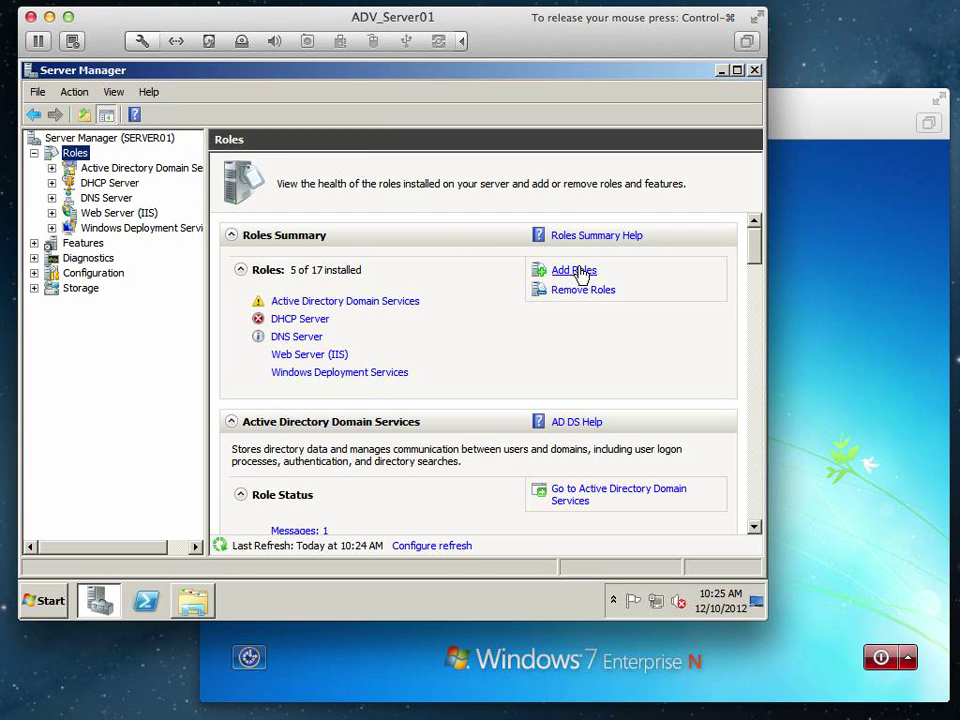
pyautogui.click(89, 230)
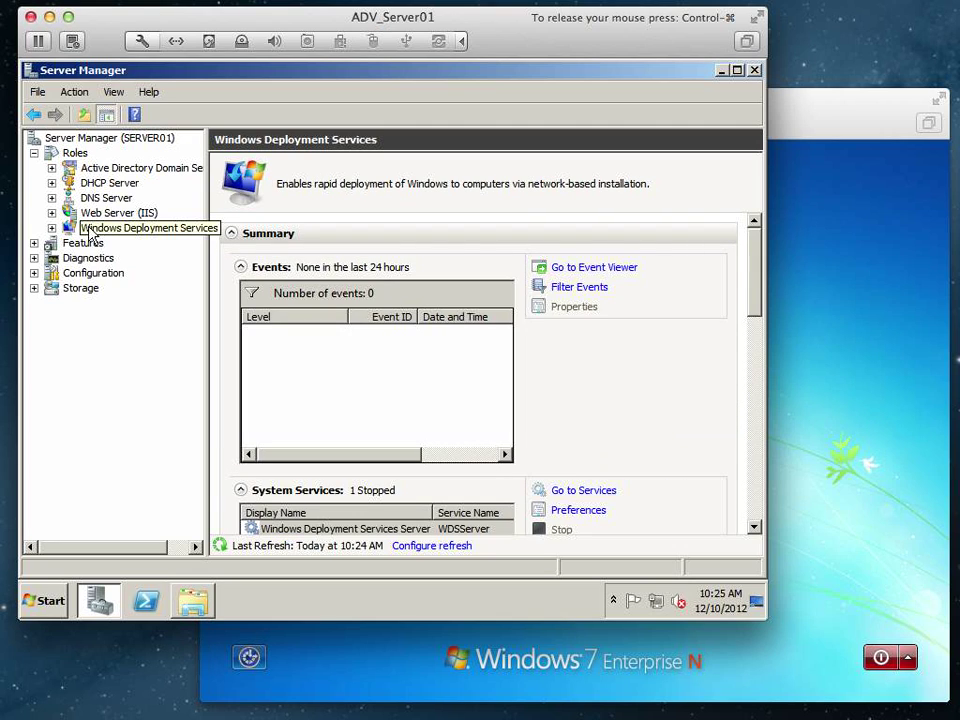
pyautogui.click(52, 228)
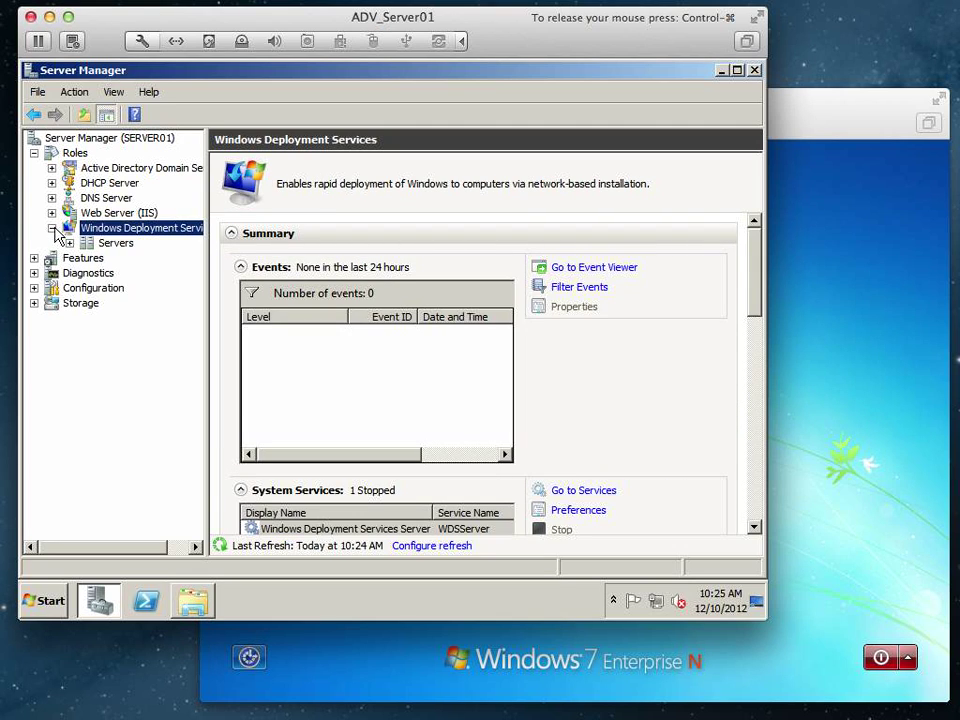
pyautogui.click(69, 243)
pyautogui.click(128, 258)
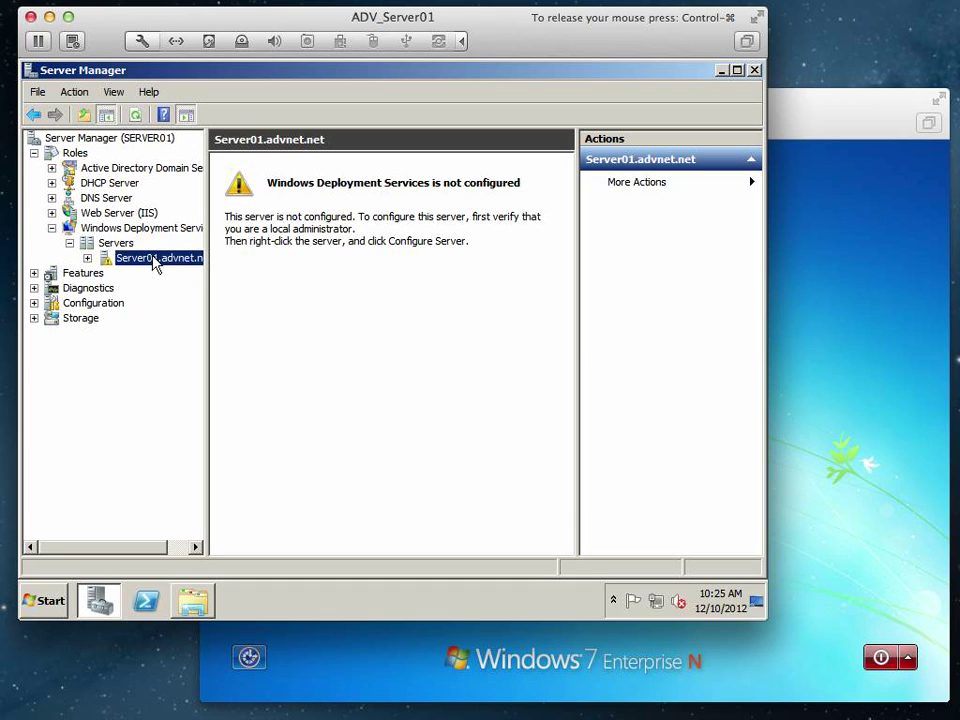
pyautogui.rightClick(154, 263)
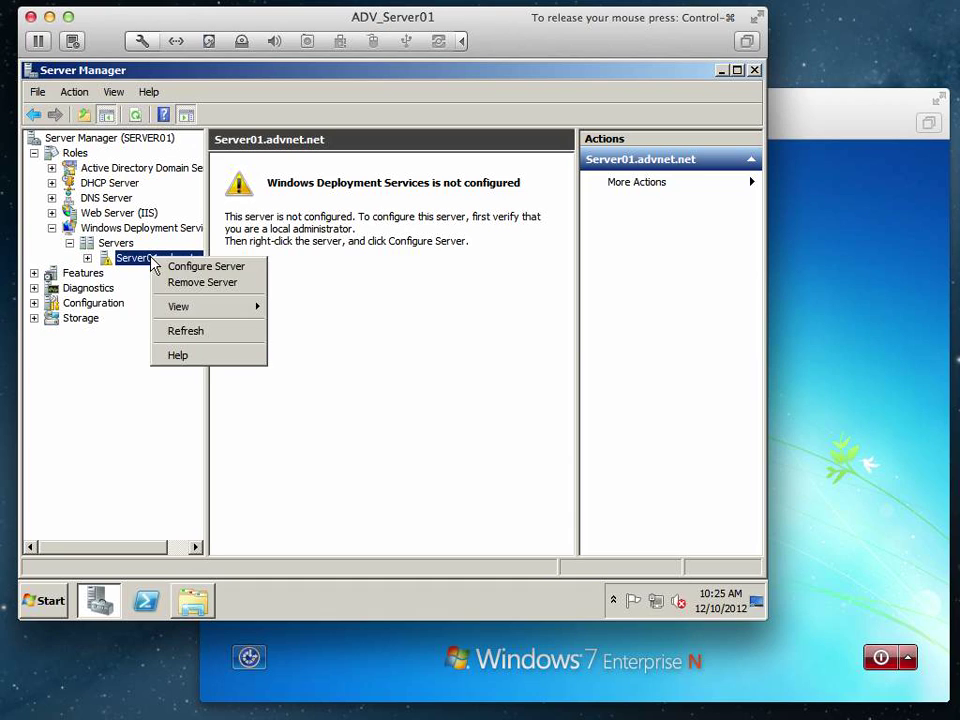
pyautogui.click(216, 268)
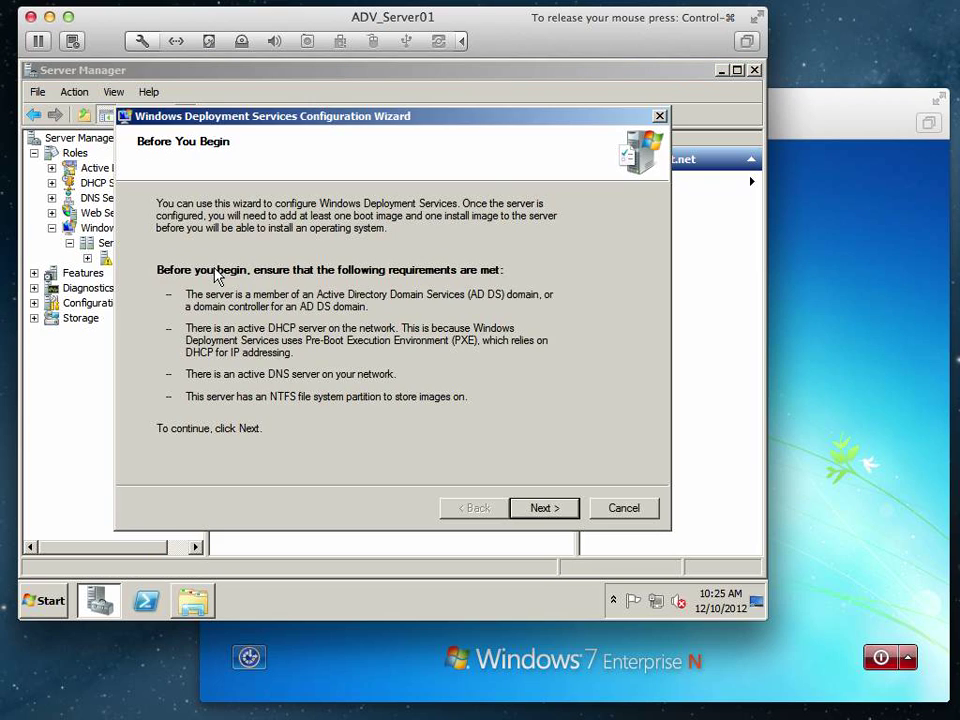
# - Keep C:\RemoteInstall as the remote installation folder and accept placing it on the system volume
pyautogui.click(558, 510)
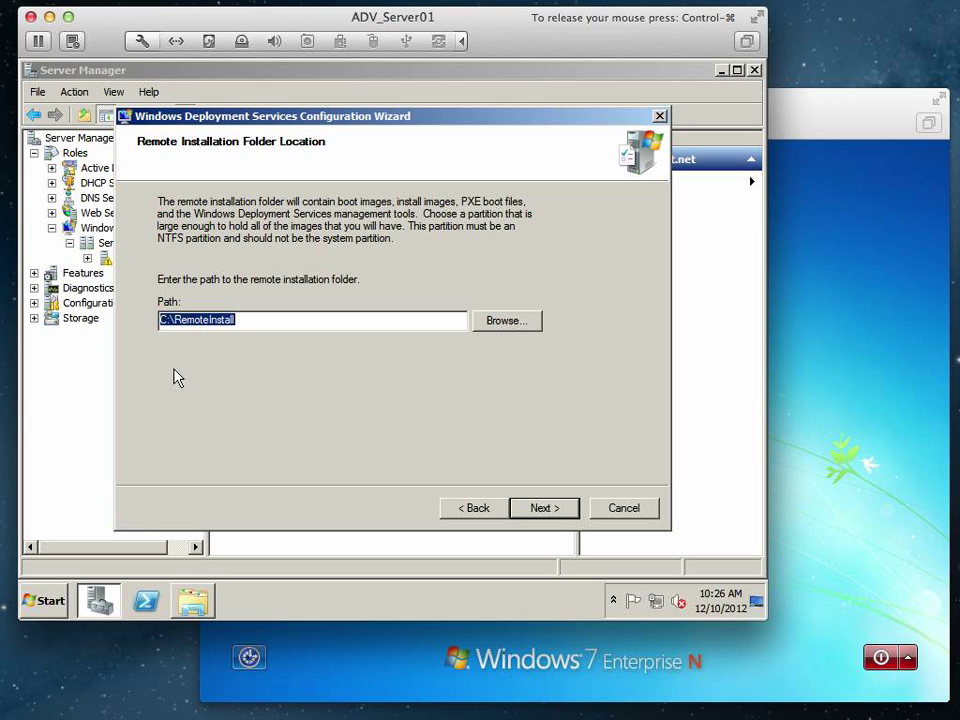
pyautogui.click(571, 511)
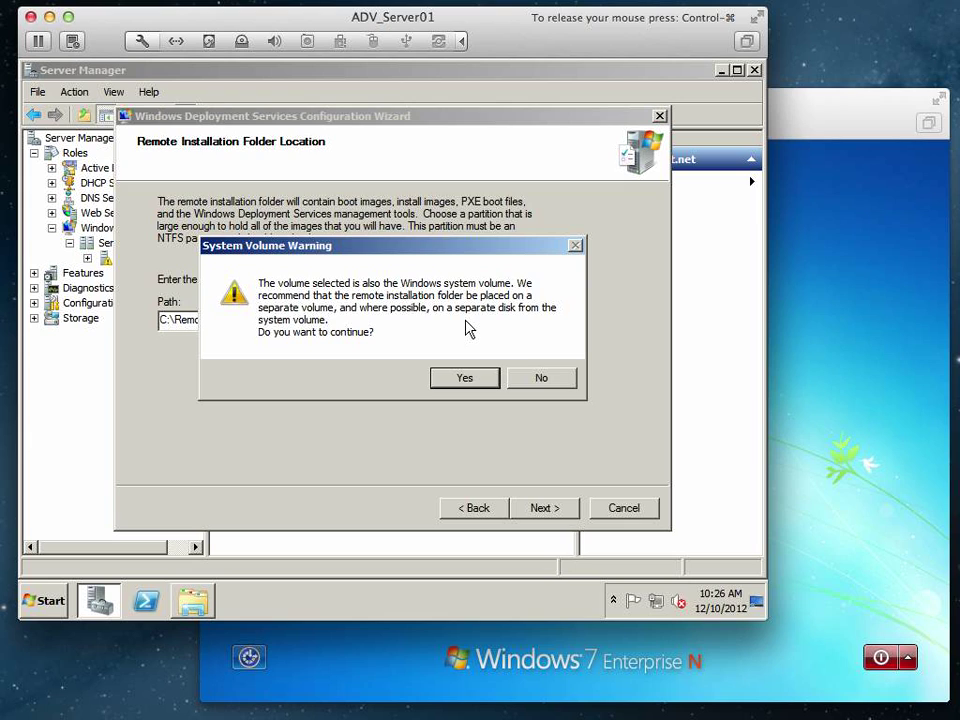
pyautogui.click(465, 381)
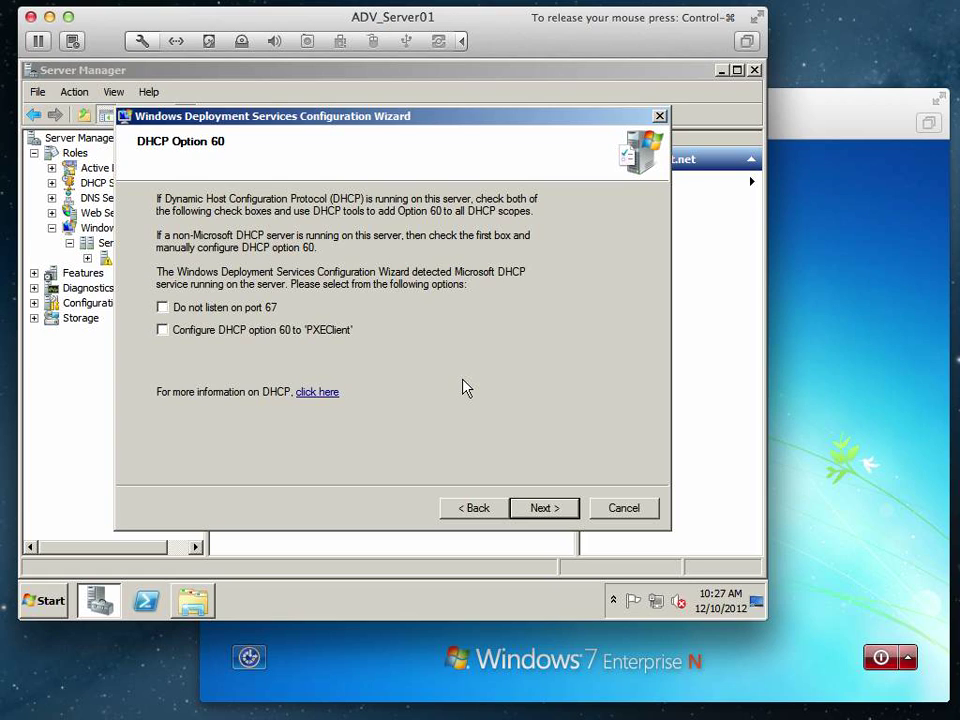
# - Enable "Do not listen on port 67" and "Configure DHCP option 60 to 'PXEClient'" for the deployment server
pyautogui.click(183, 308)
pyautogui.click(209, 338)
pyautogui.click(553, 510)
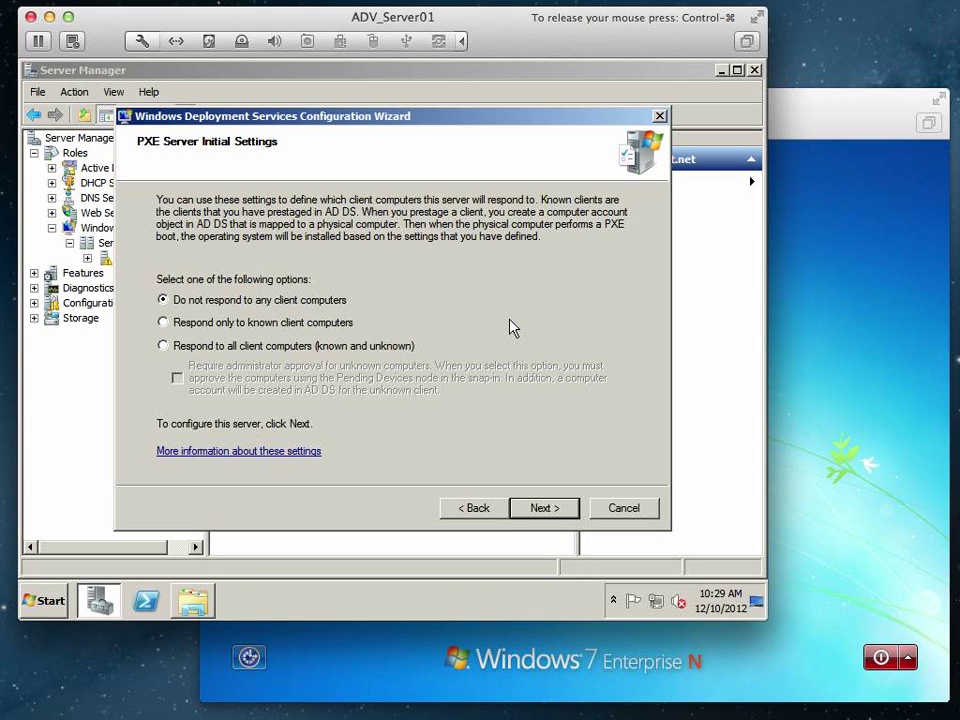
# - Set the PXE server to respond to all client computers, known and unknown, and apply the configuration
pyautogui.click(311, 325)
pyautogui.click(165, 347)
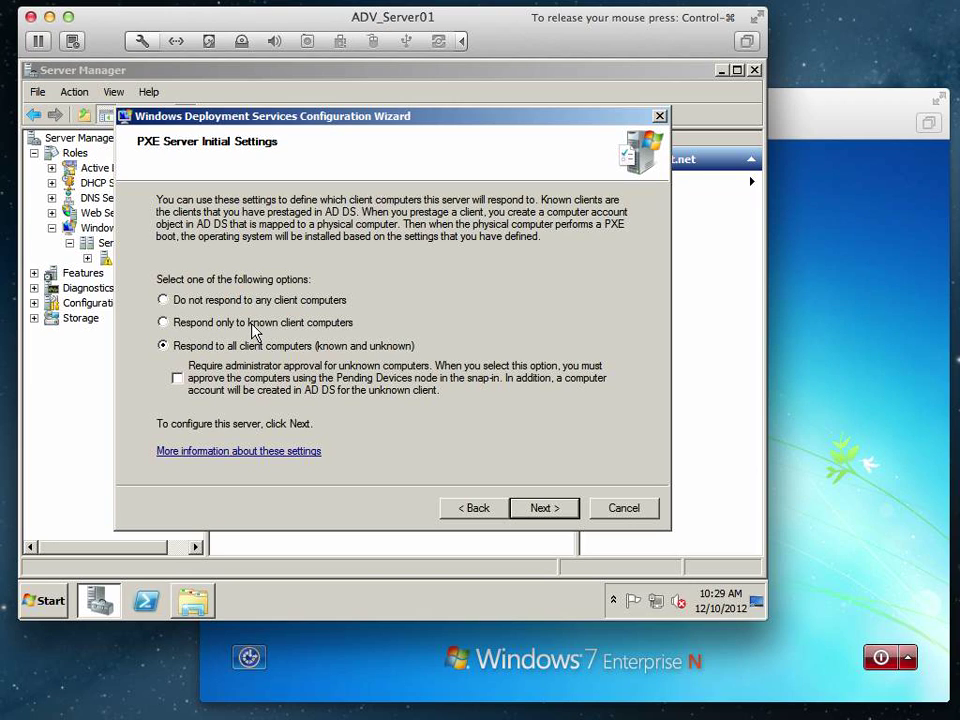
pyautogui.click(543, 508)
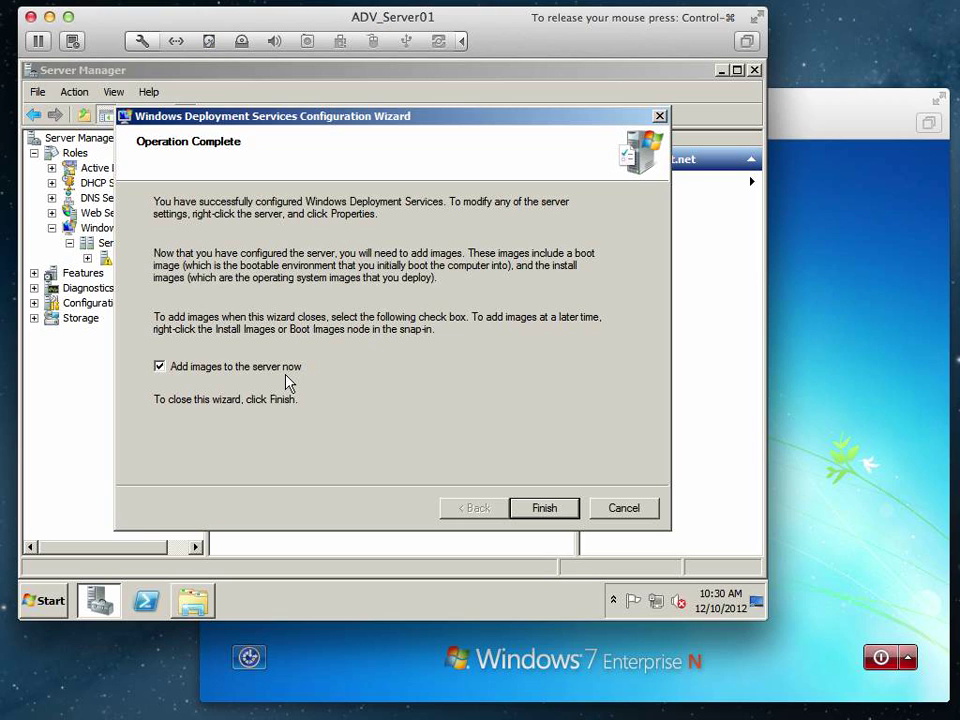
# - Finish the configuration wizard with "Add images to the server now" enabled and open the folder browser for the image path
pyautogui.click(545, 509)
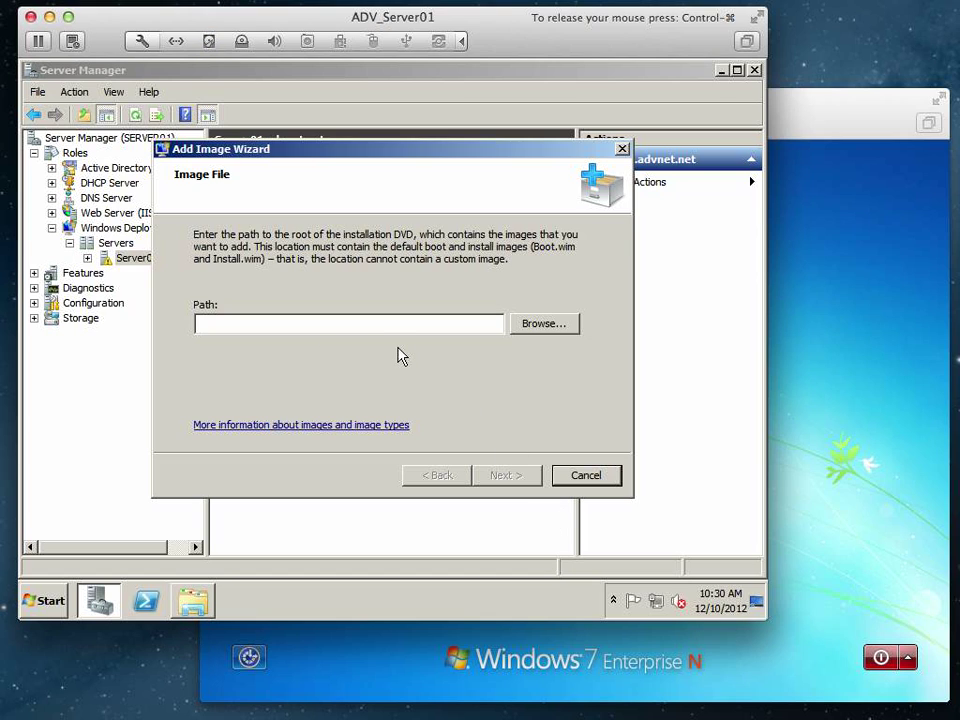
pyautogui.click(531, 325)
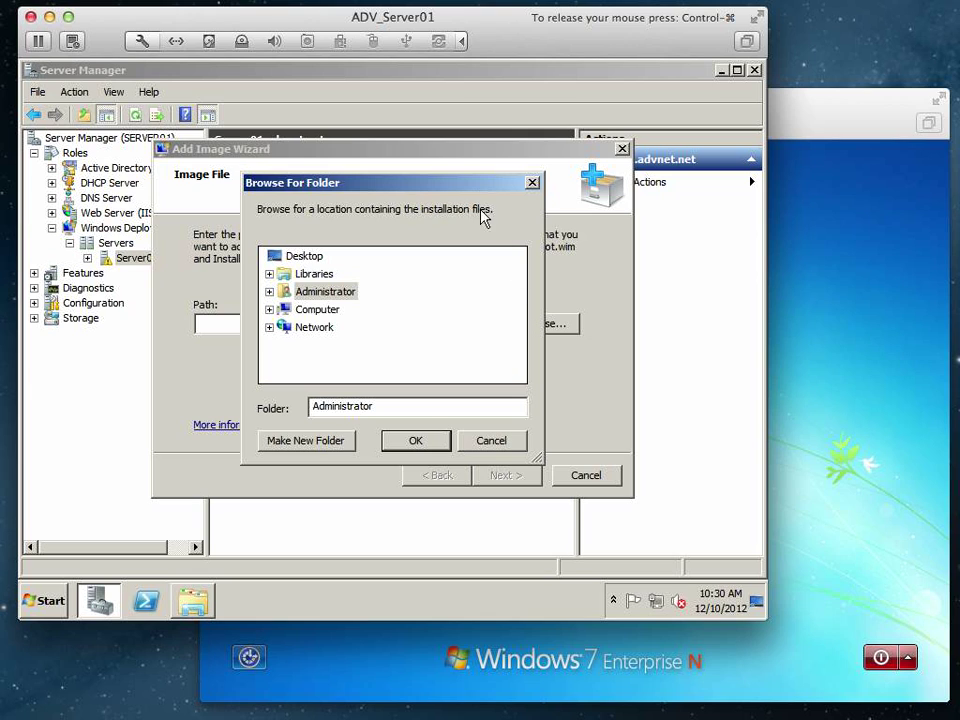
pyautogui.moveTo(466, 192); pyautogui.dragTo(442, 193)
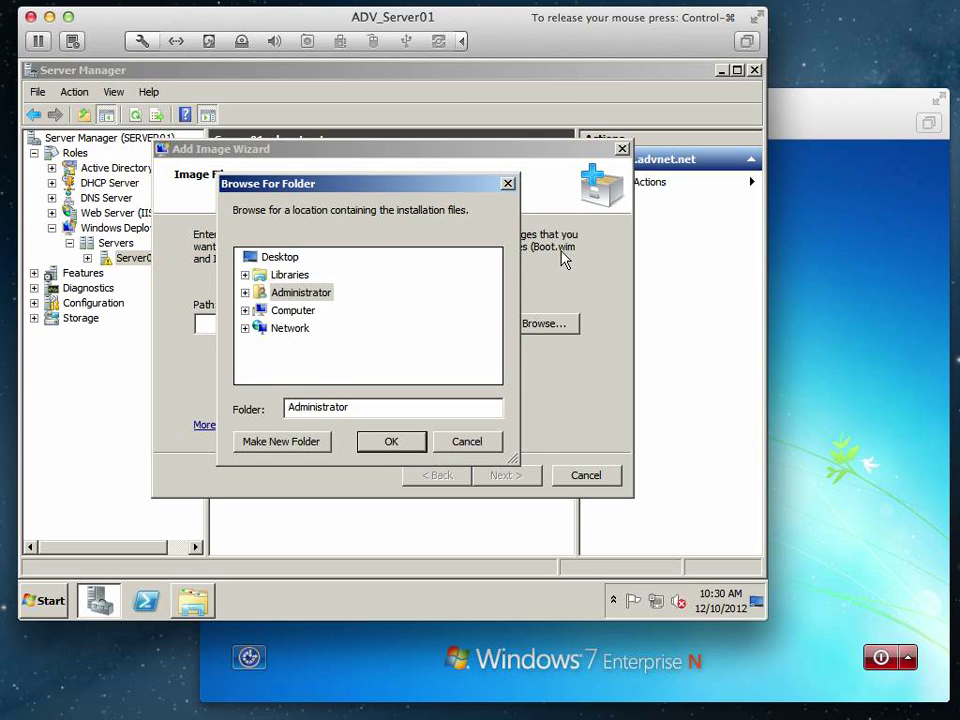
# - Examine the sources, support and boot folders on DVD drive D: to find the installation images
pyautogui.click(245, 311)
pyautogui.click(254, 364)
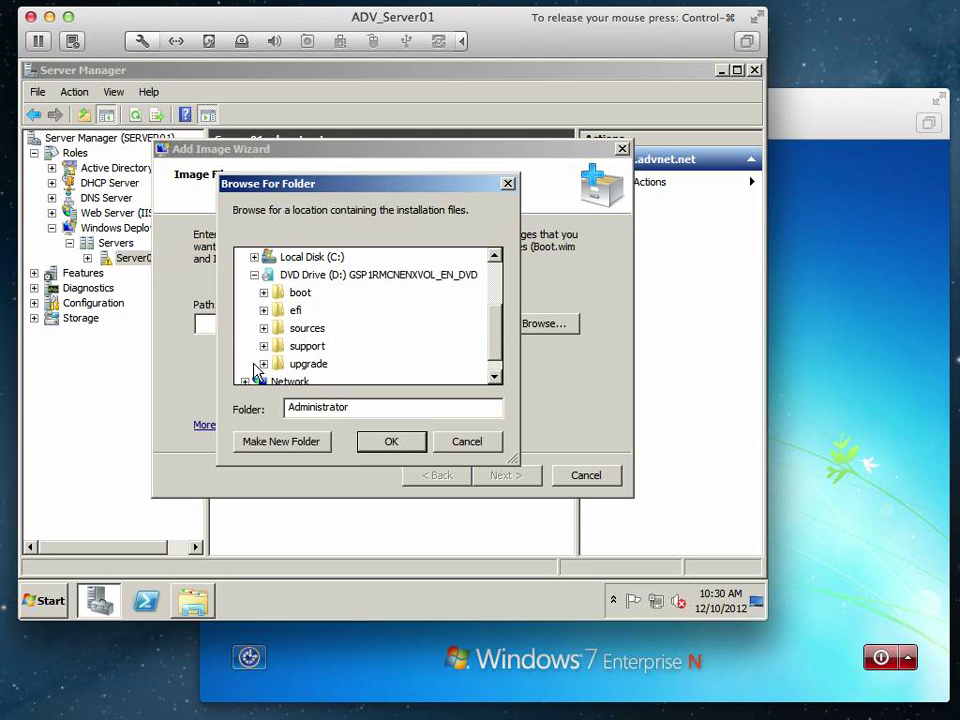
pyautogui.click(264, 328)
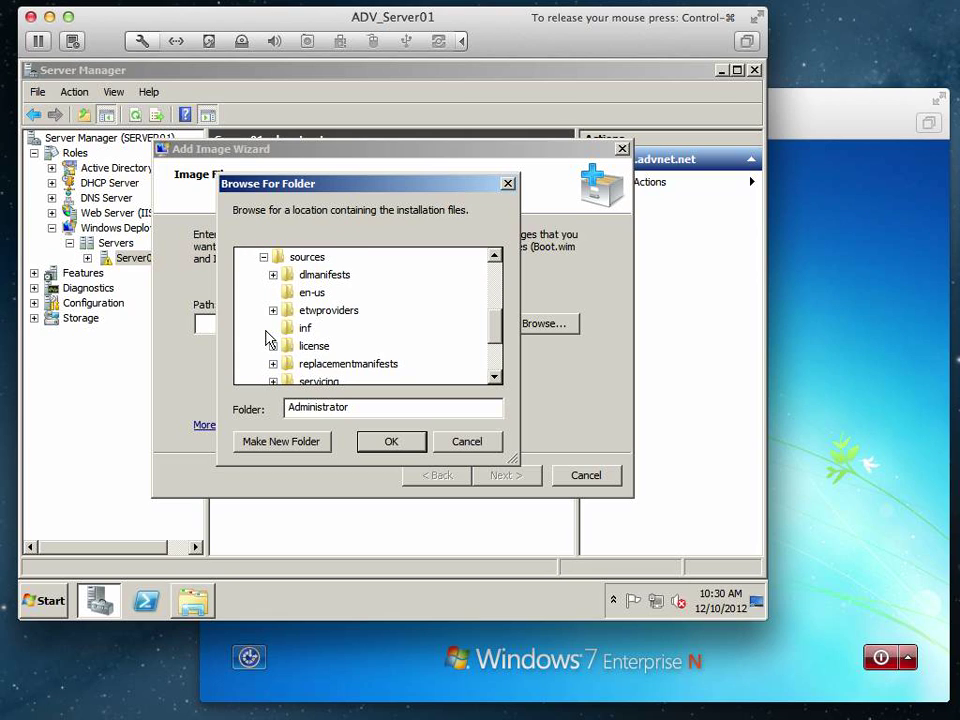
pyautogui.click(317, 296)
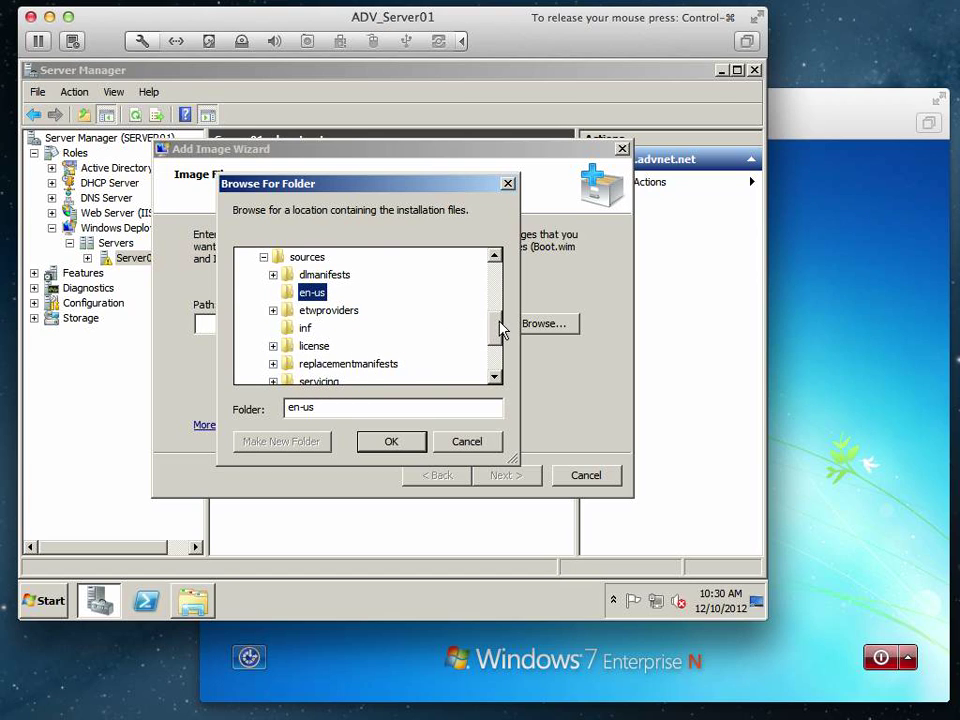
pyautogui.moveTo(499, 326); pyautogui.dragTo(500, 343)
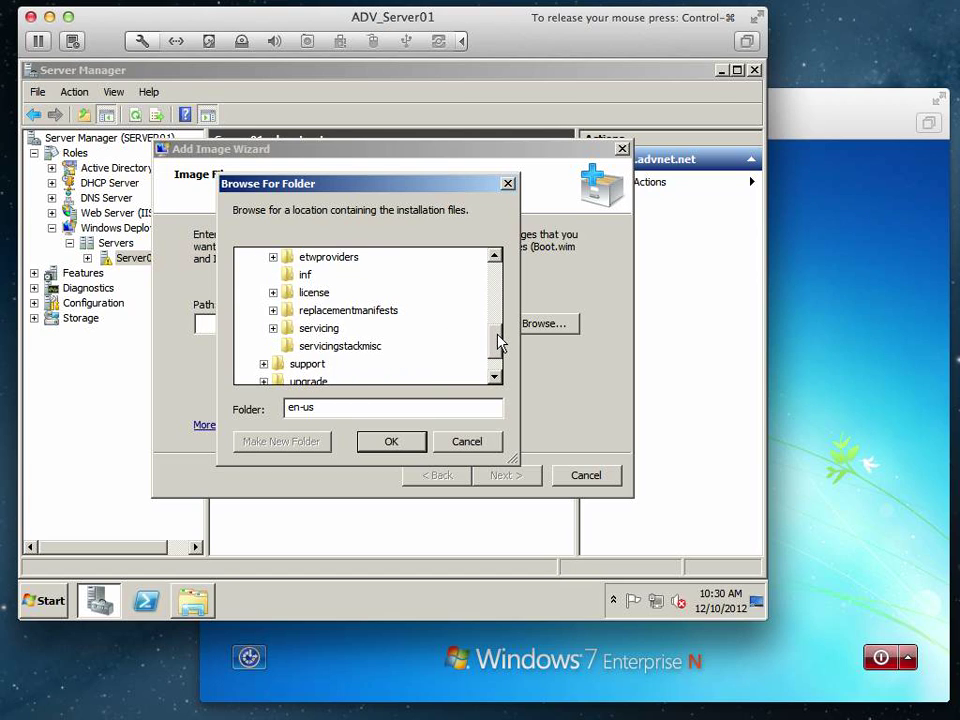
pyautogui.click(264, 365)
pyautogui.click(303, 364)
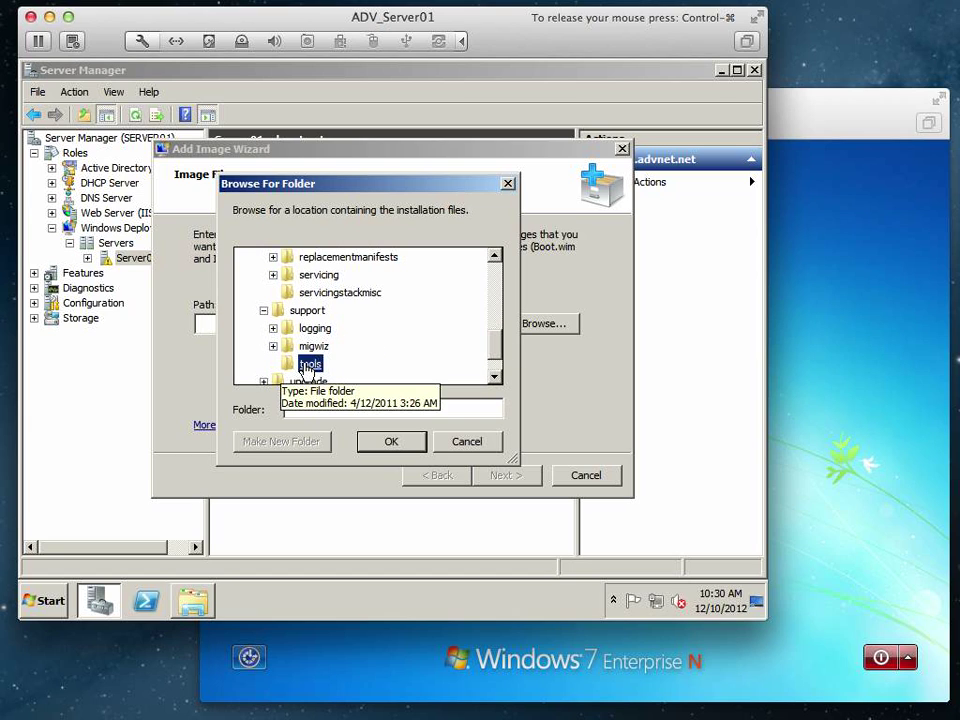
pyautogui.click(264, 311)
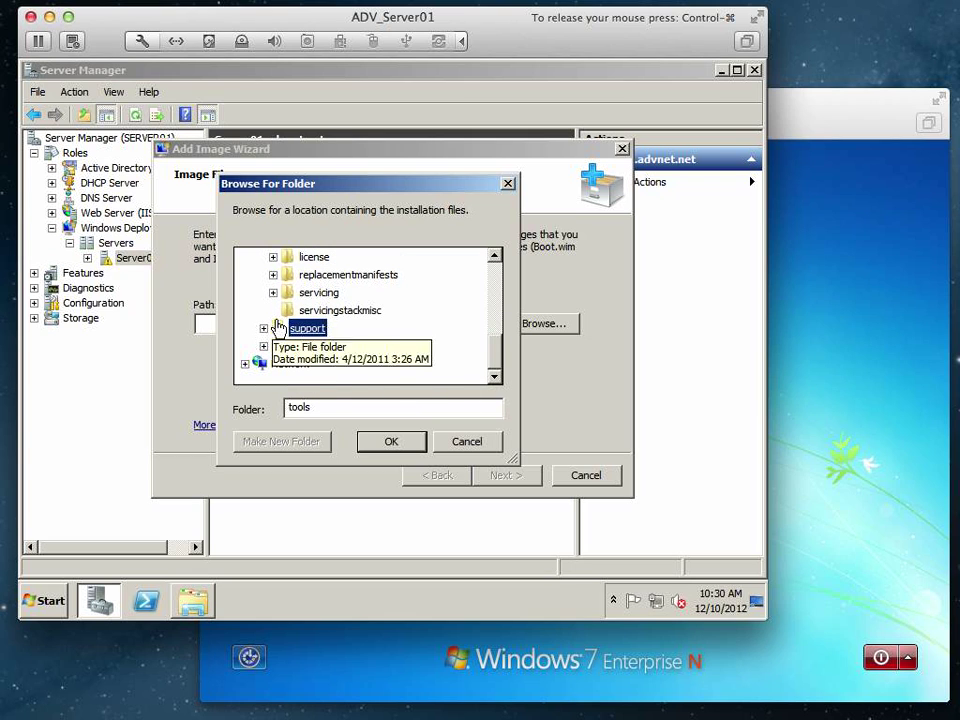
pyautogui.scroll(2, 493, 306)
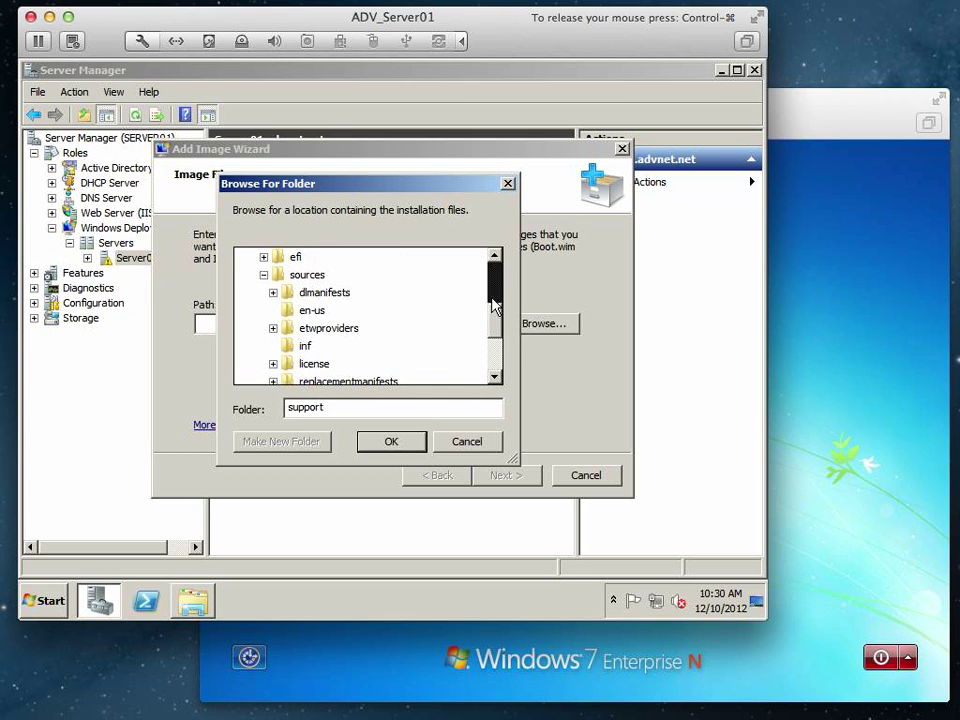
pyautogui.click(264, 274)
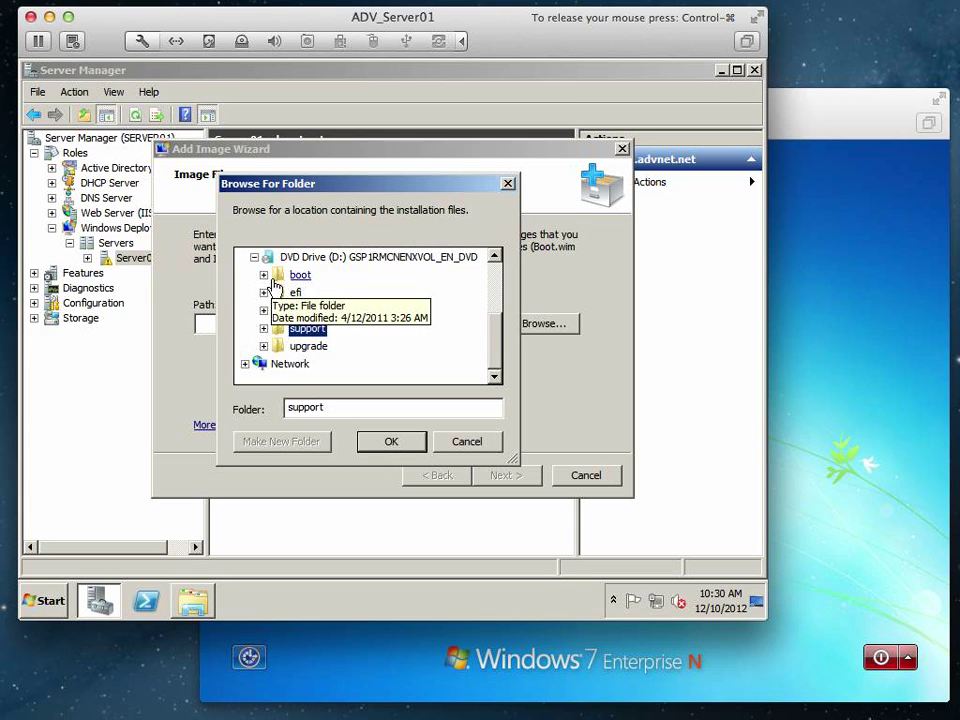
pyautogui.click(264, 274)
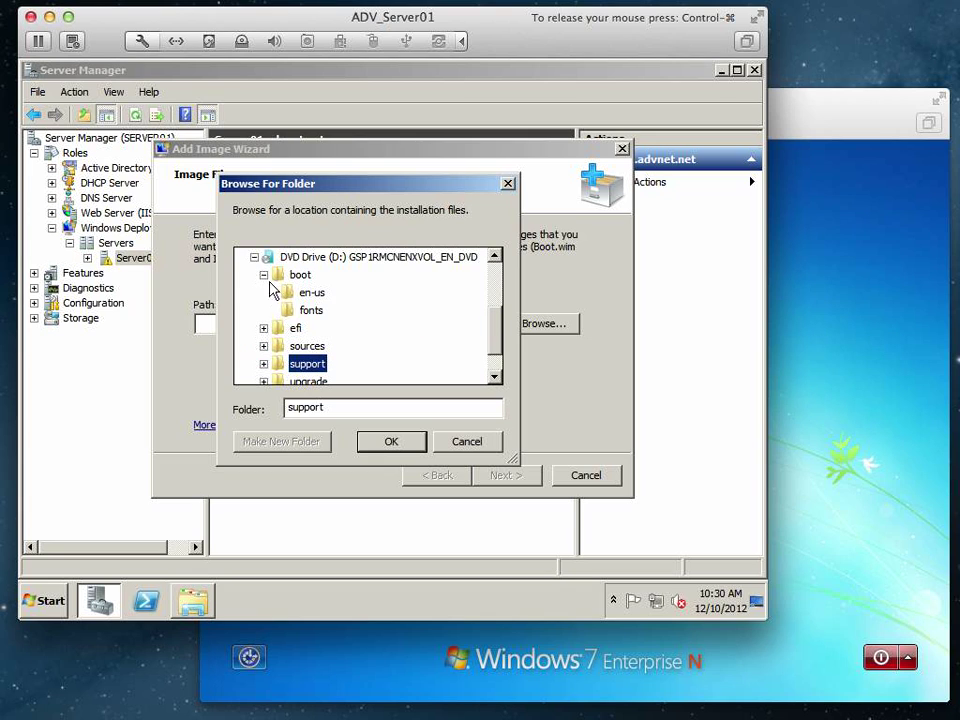
pyautogui.click(305, 292)
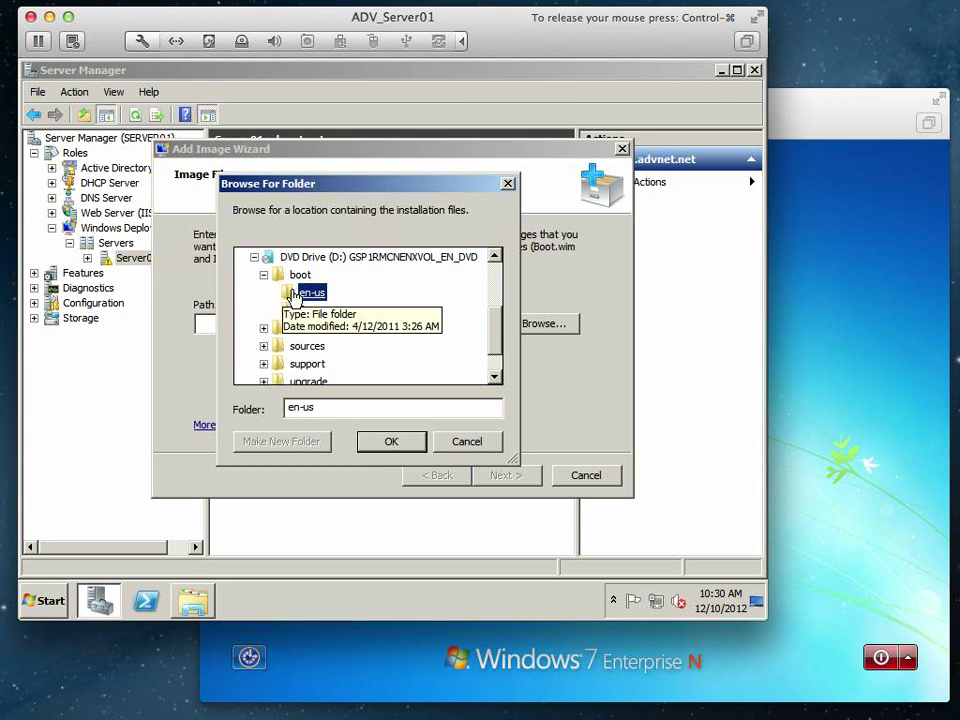
# - Try to use a subfolder of the DVD's sources folder as the image path
pyautogui.click(264, 346)
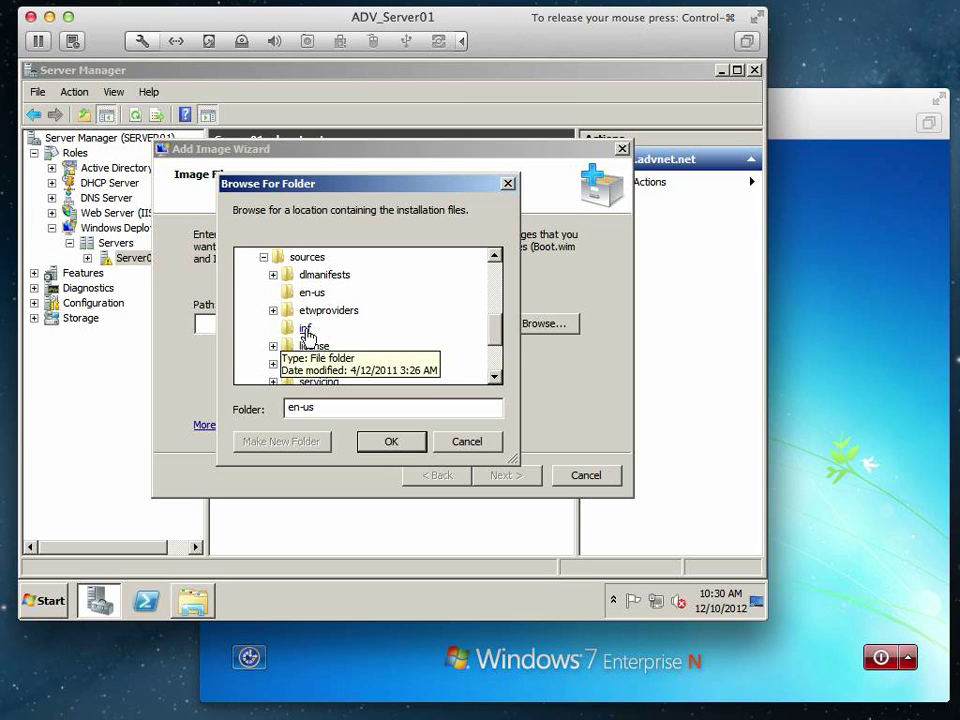
pyautogui.moveTo(493, 343); pyautogui.dragTo(494, 348)
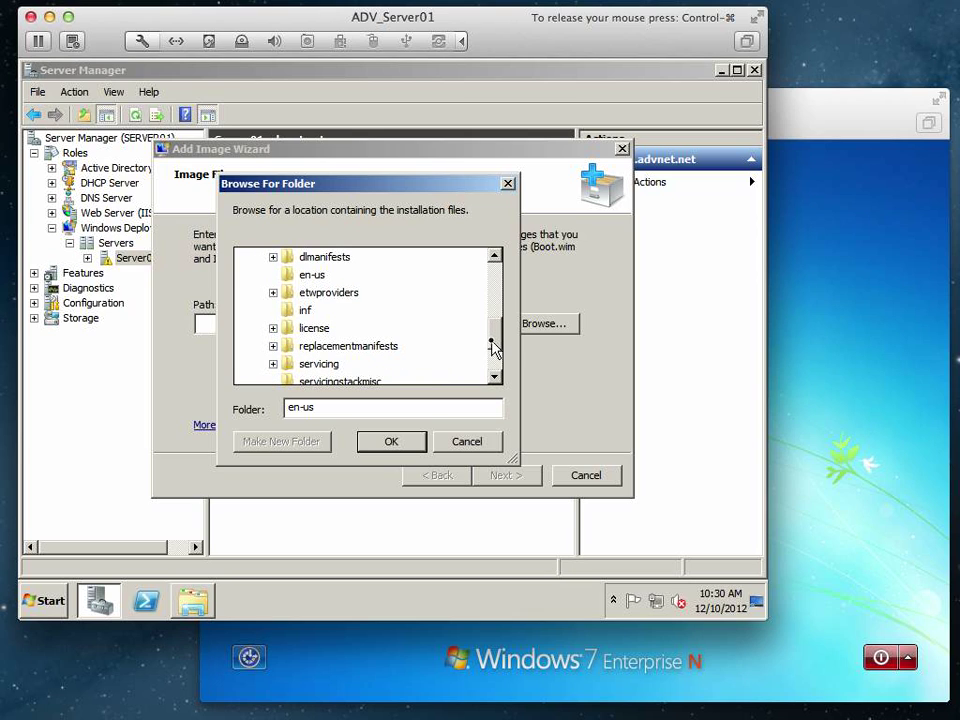
pyautogui.click(391, 441)
pyautogui.click(507, 475)
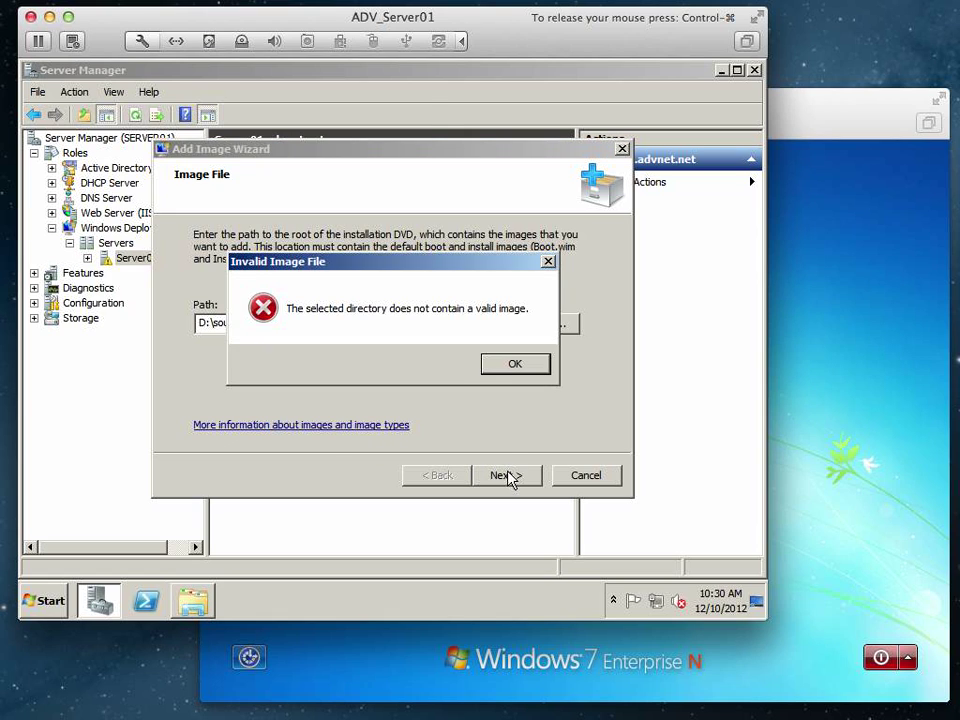
pyautogui.click(514, 366)
# - Set the image path to D:\sources on the installation DVD and continue to the image group settings
pyautogui.click(538, 323)
pyautogui.press('ctrl+super')
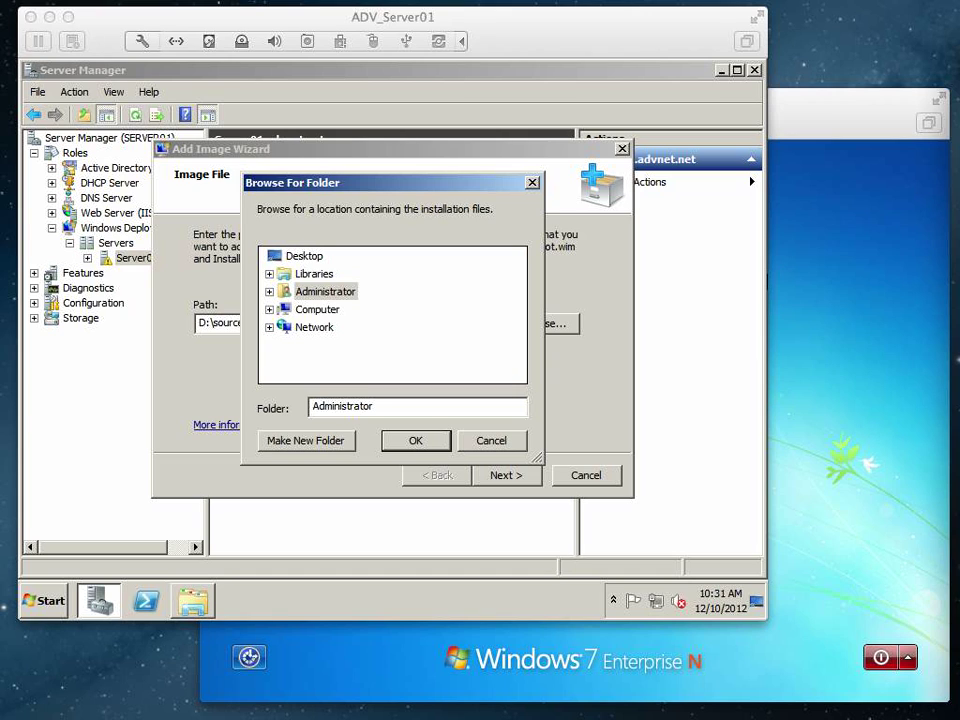
pyautogui.click(269, 310)
pyautogui.click(279, 363)
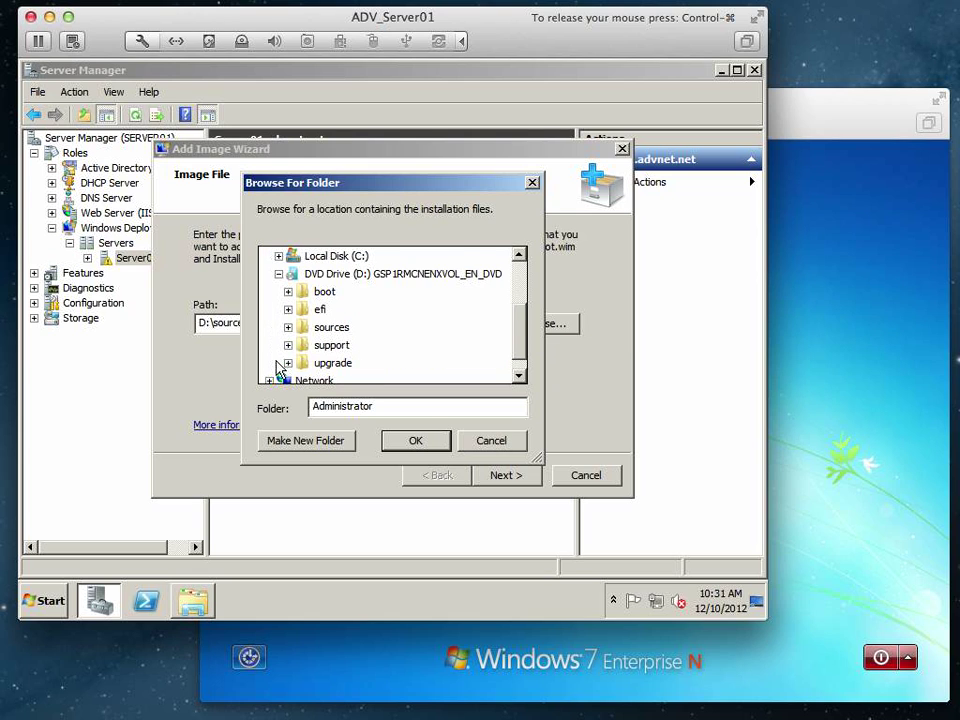
pyautogui.doubleClick(331, 327)
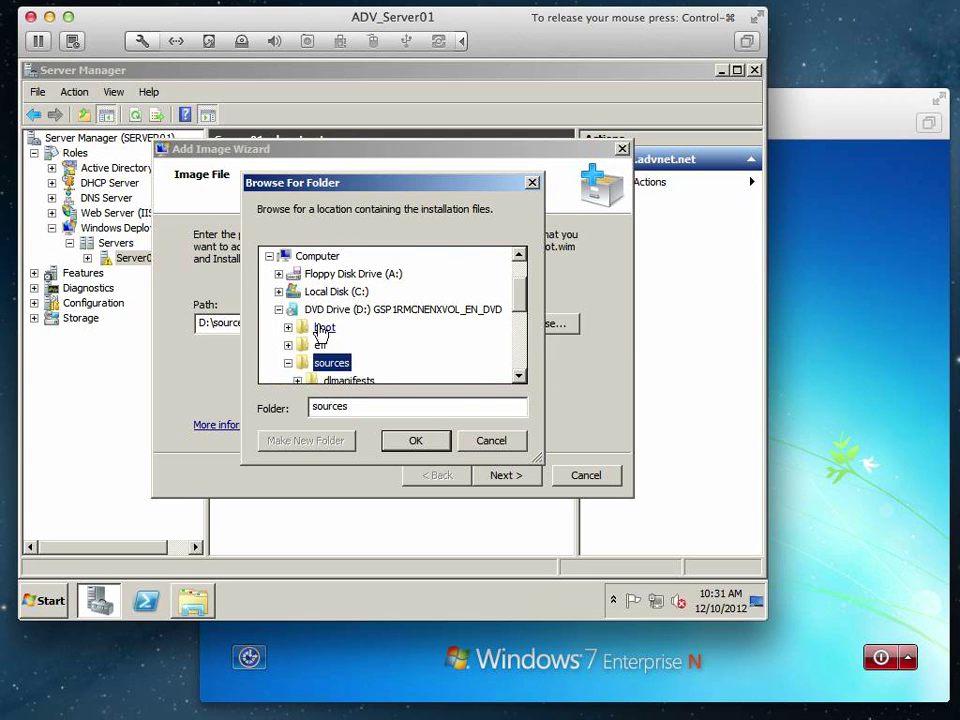
pyautogui.click(420, 441)
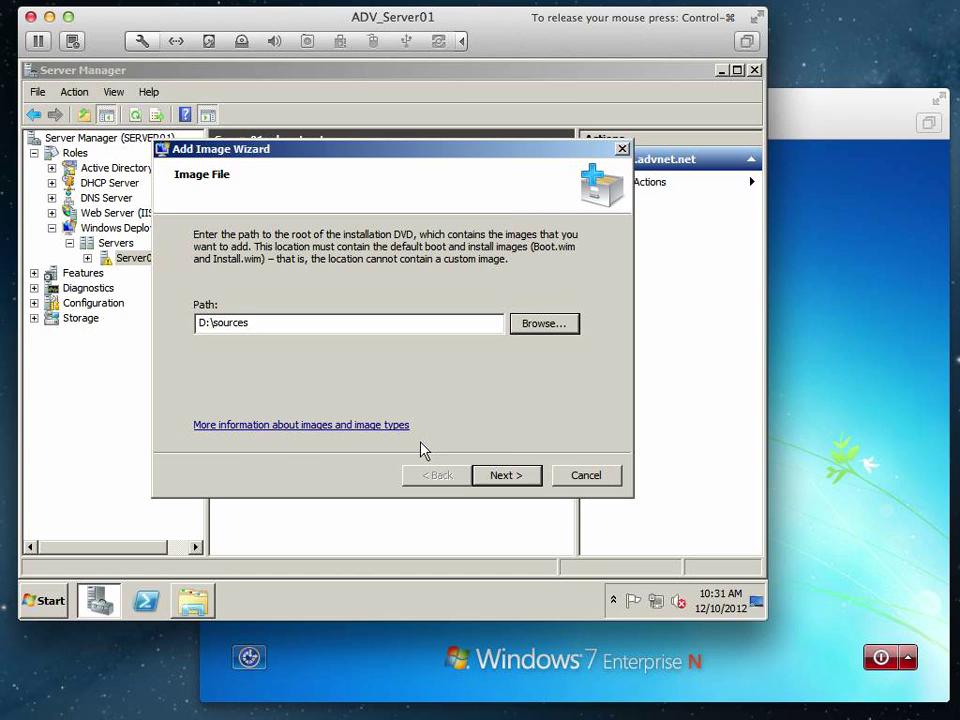
pyautogui.click(535, 476)
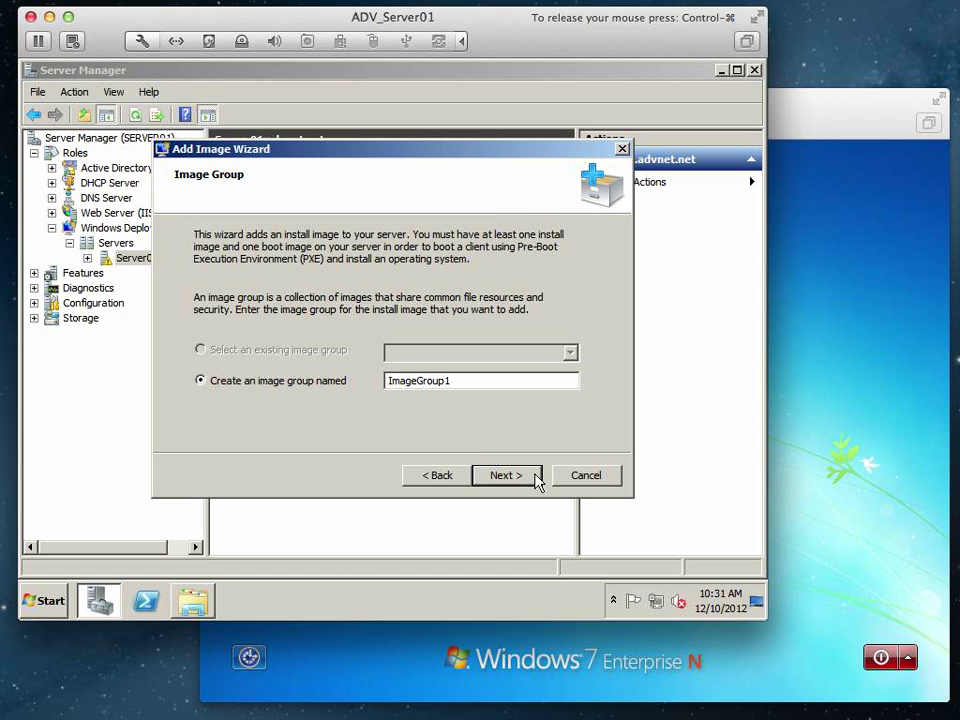
# - Recheck the image path, create an image group named ImageGroup1, and start adding the images to the server
pyautogui.click(440, 475)
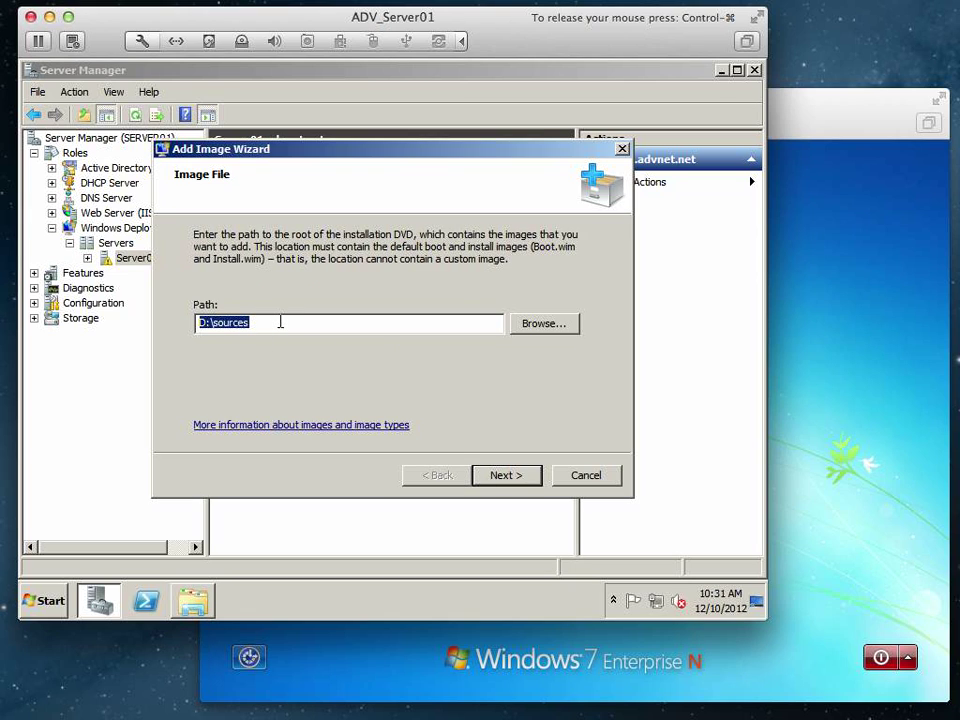
pyautogui.click(520, 478)
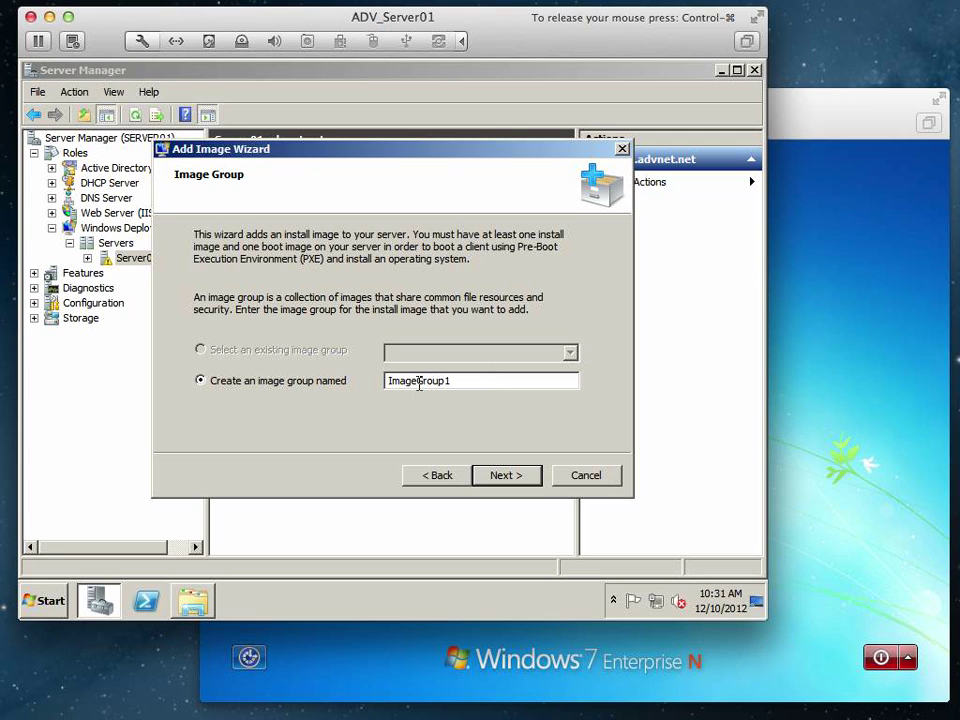
pyautogui.click(513, 477)
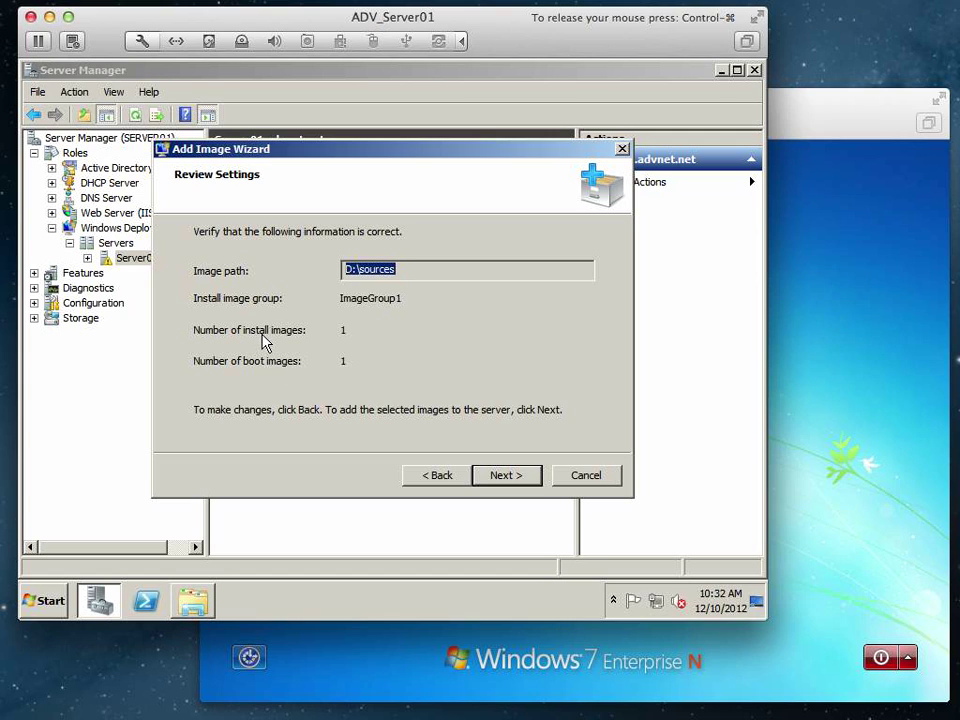
pyautogui.click(524, 477)
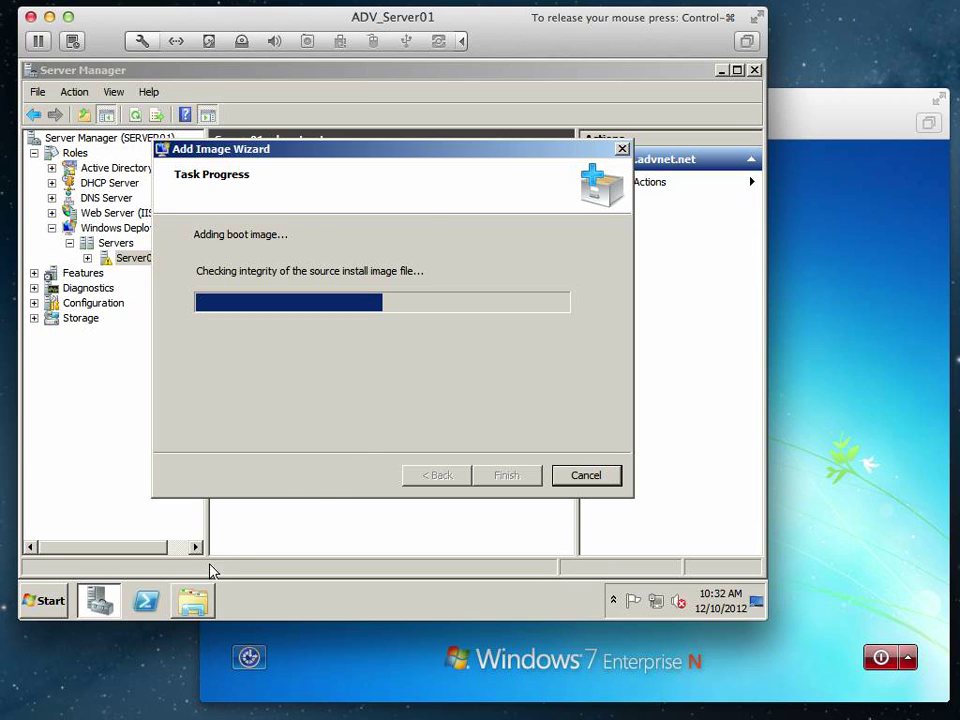
# - Examine the Boot and Images folders inside C:\RemoteInstall in Windows Explorer, and close the window
pyautogui.click(194, 600)
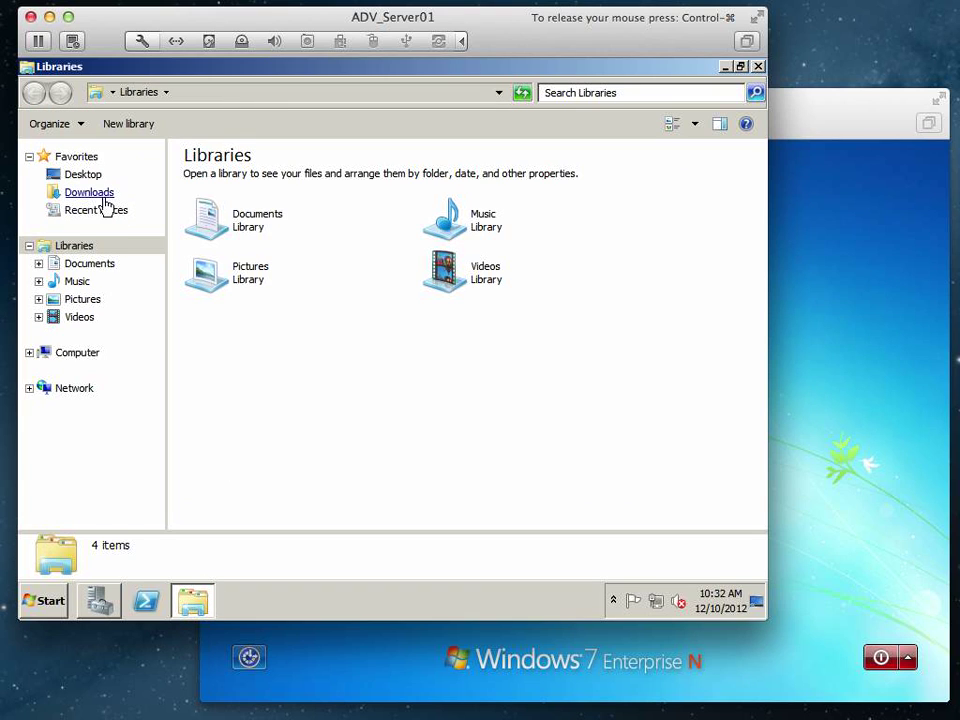
pyautogui.click(79, 360)
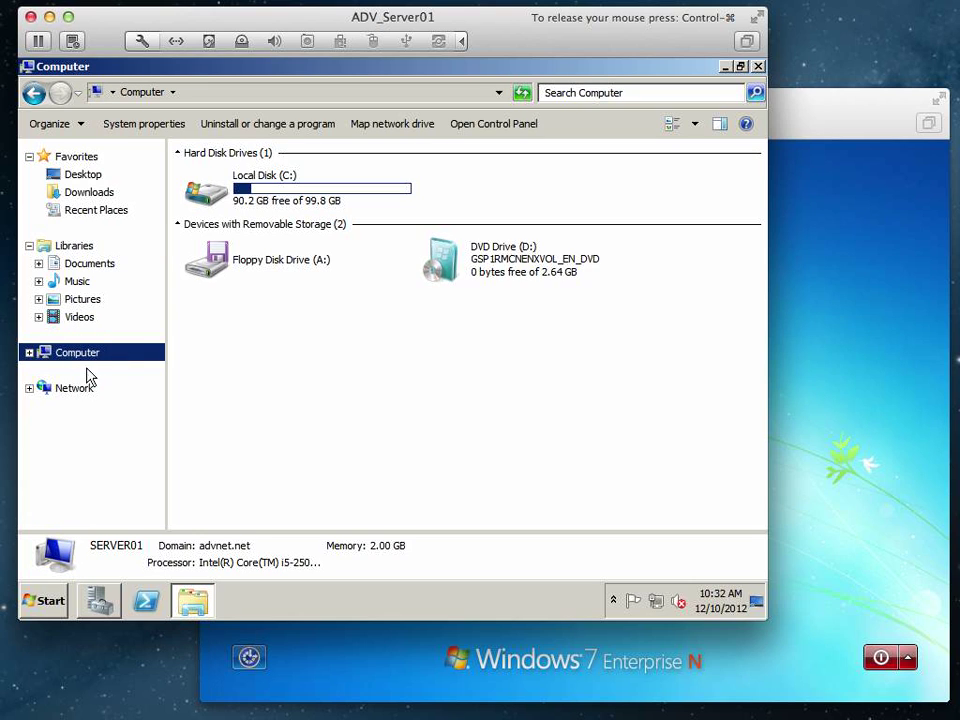
pyautogui.click(238, 212)
pyautogui.doubleClick(238, 212)
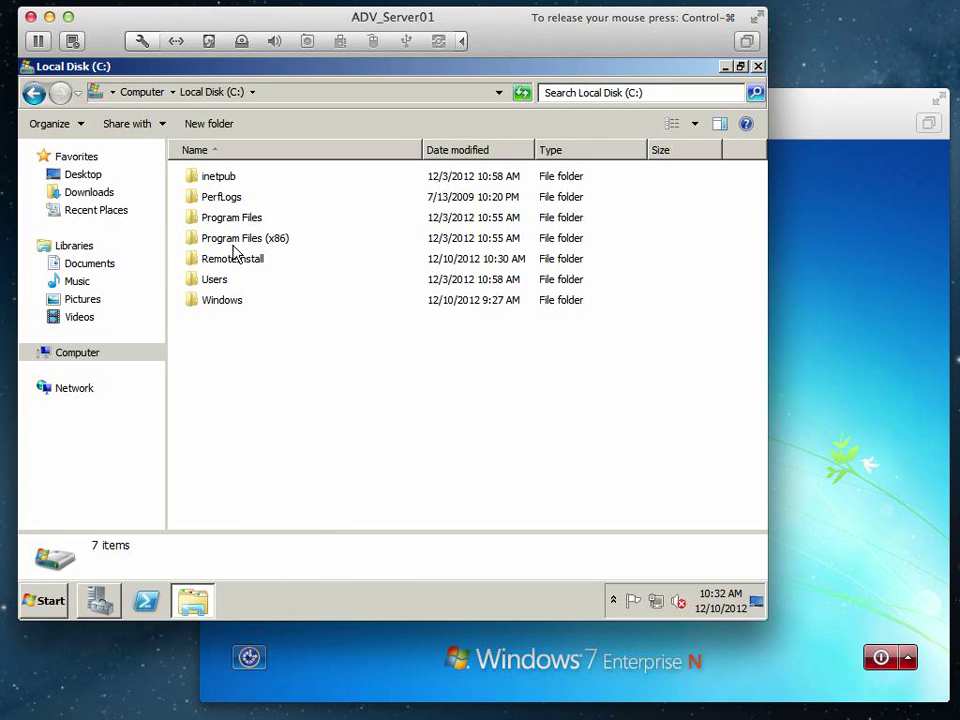
pyautogui.doubleClick(234, 258)
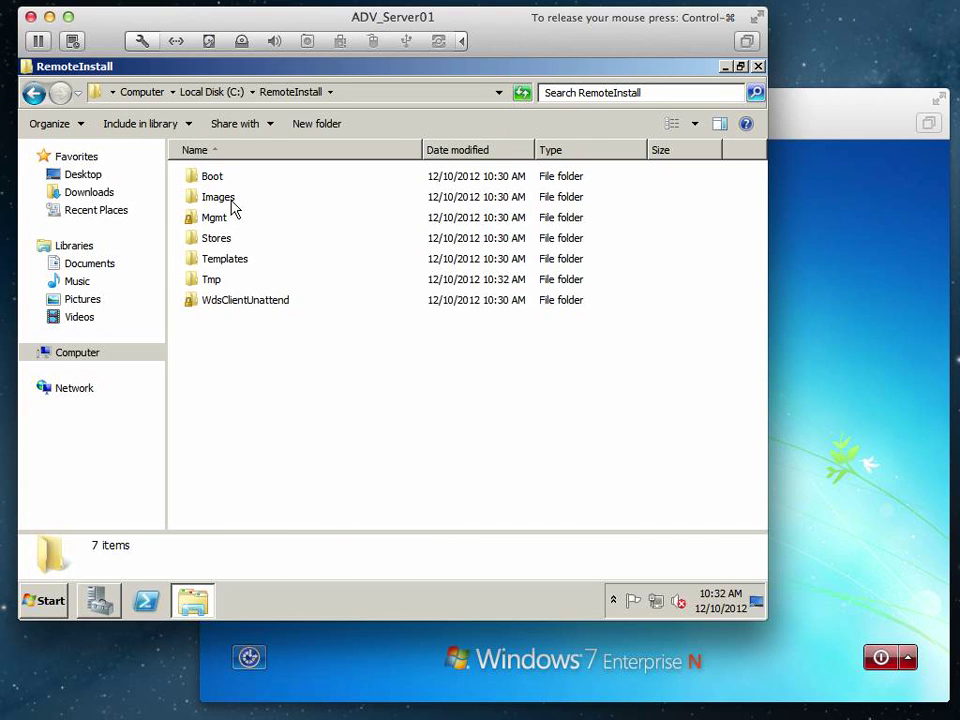
pyautogui.doubleClick(227, 182)
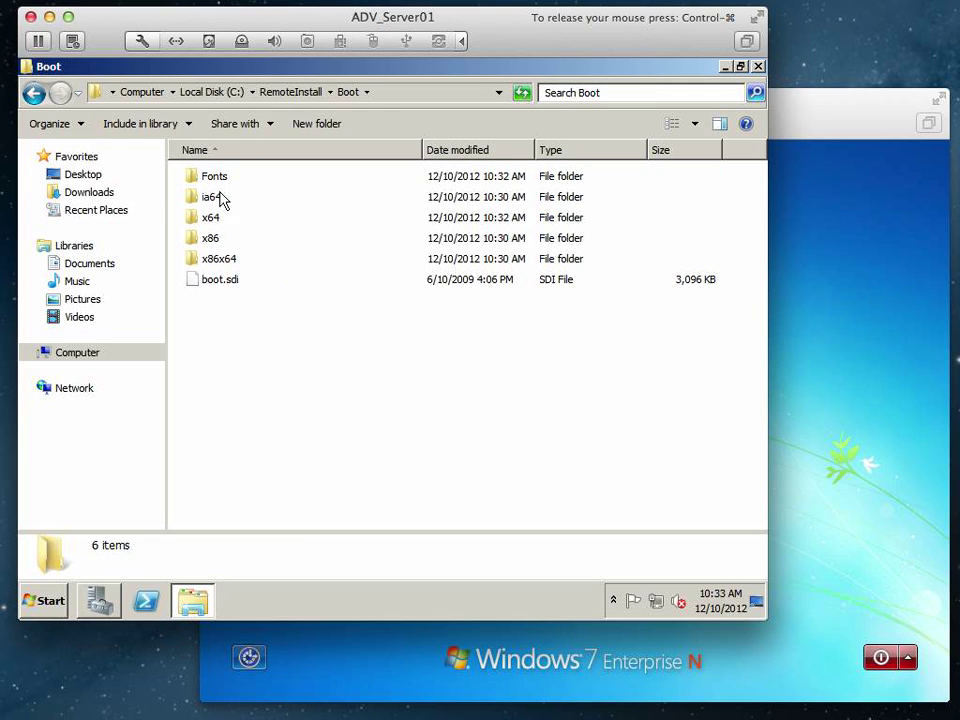
pyautogui.click(40, 90)
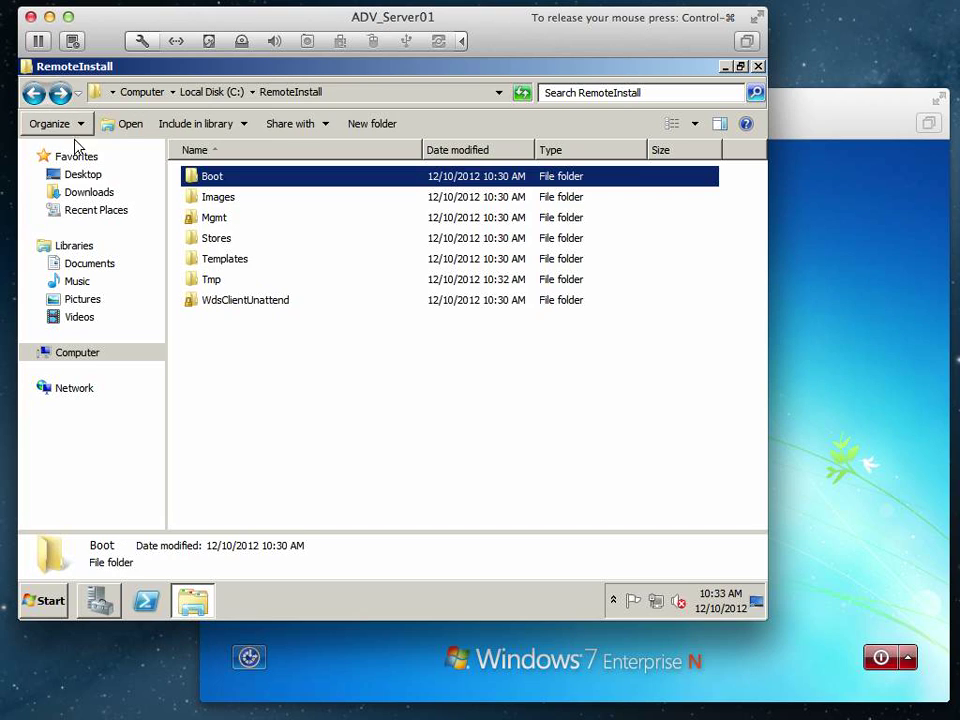
pyautogui.doubleClick(207, 200)
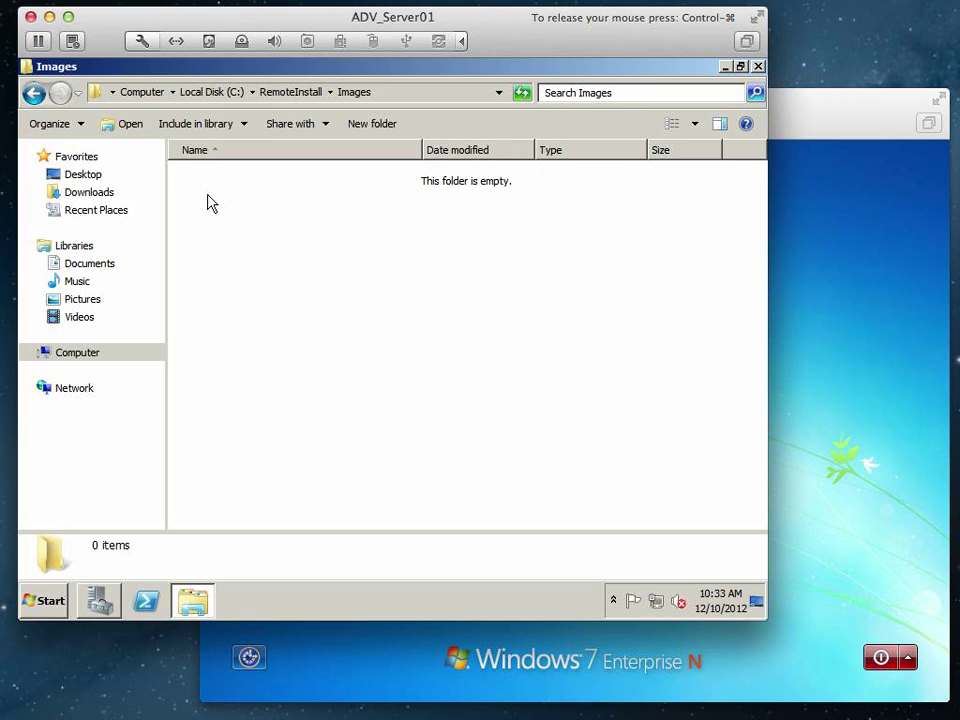
pyautogui.click(34, 93)
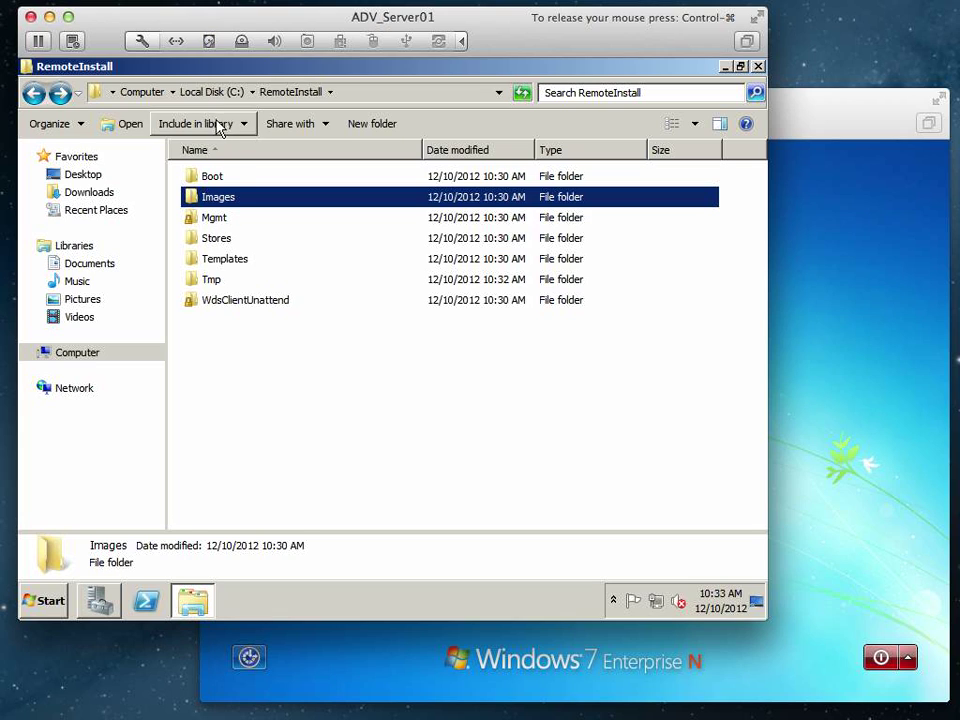
pyautogui.doubleClick(212, 176)
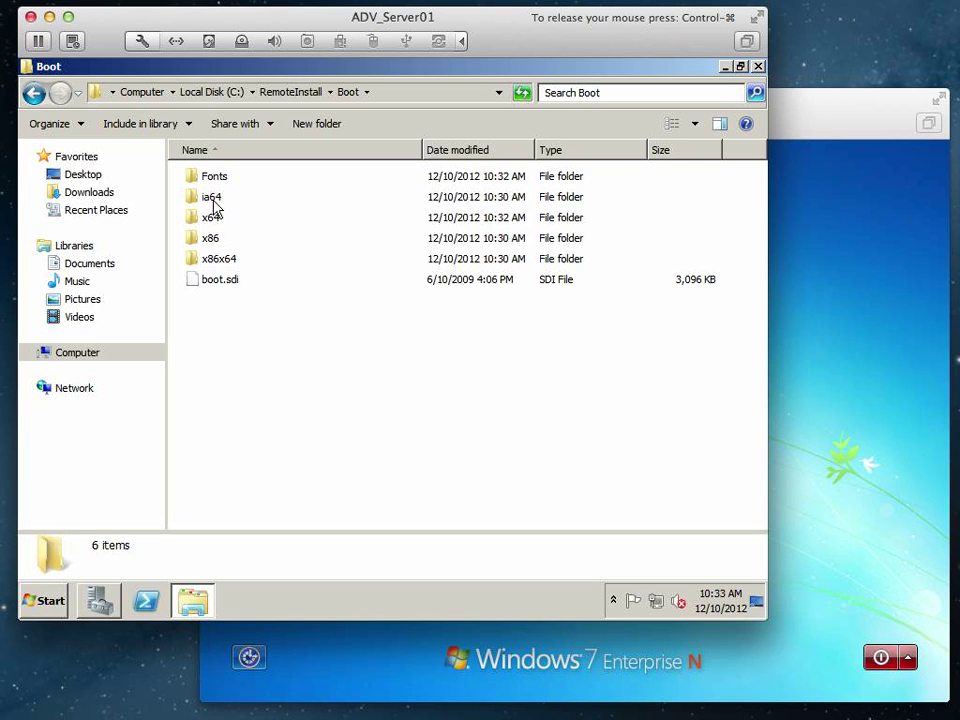
pyautogui.click(32, 92)
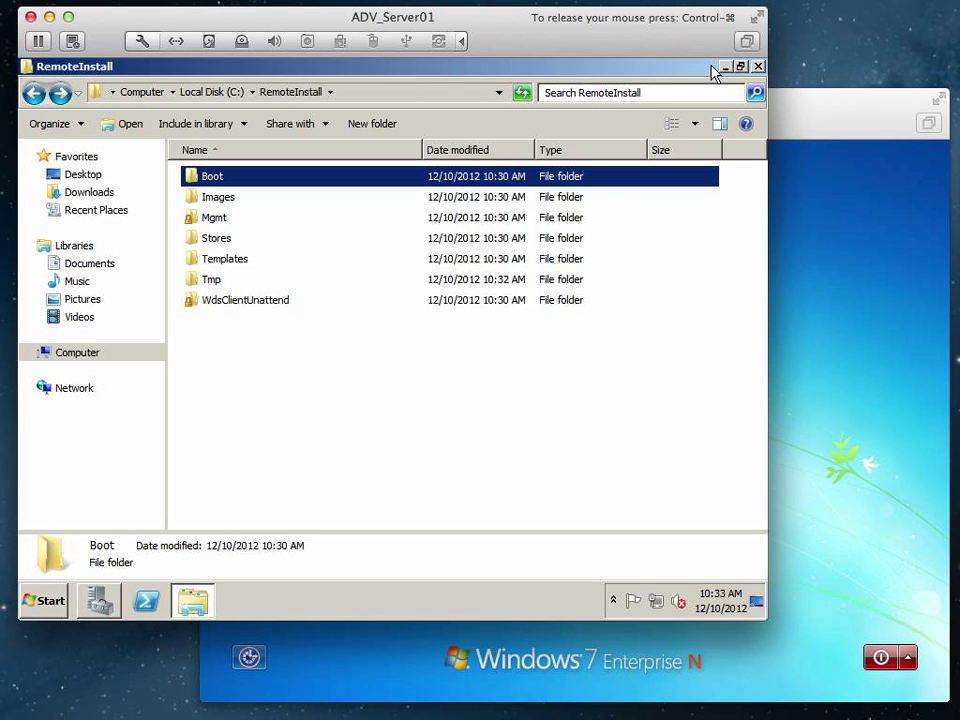
pyautogui.click(757, 67)
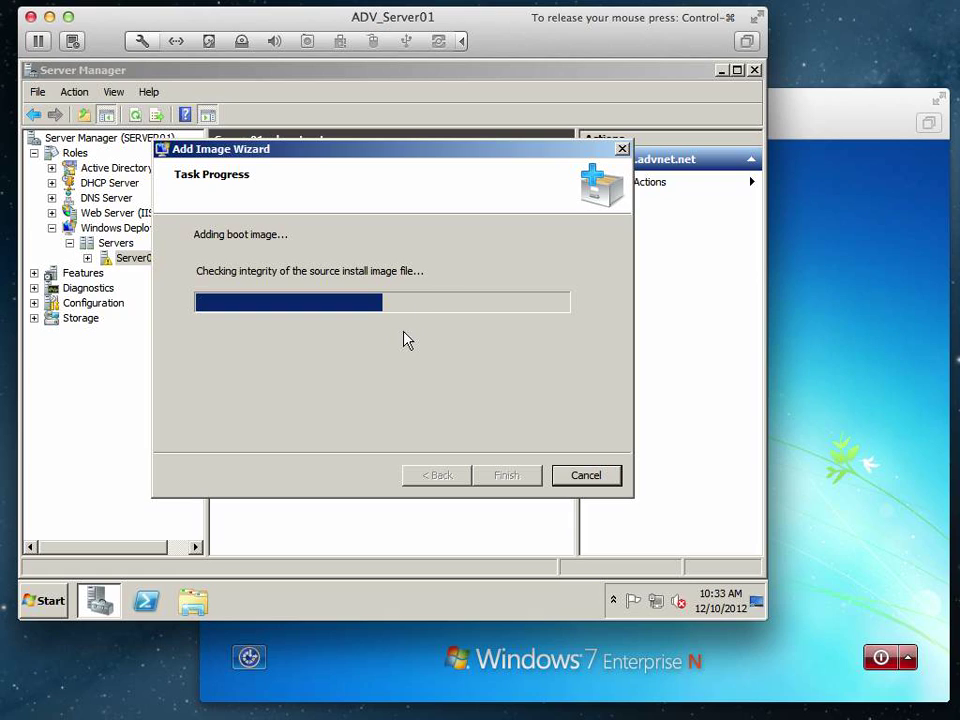